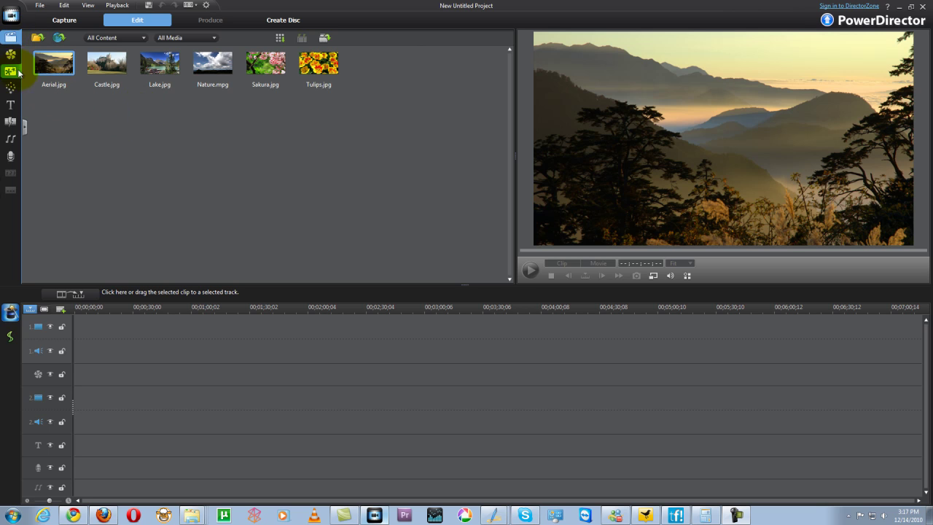
- Browse the video effects, preview the Wild fire PiP object, then view the particle effects
left_click(10, 55)
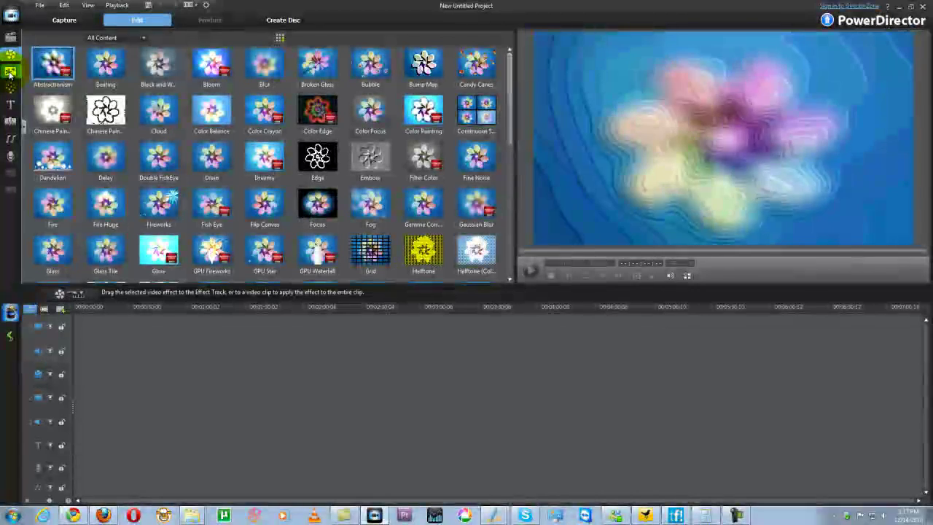
left_click(11, 73)
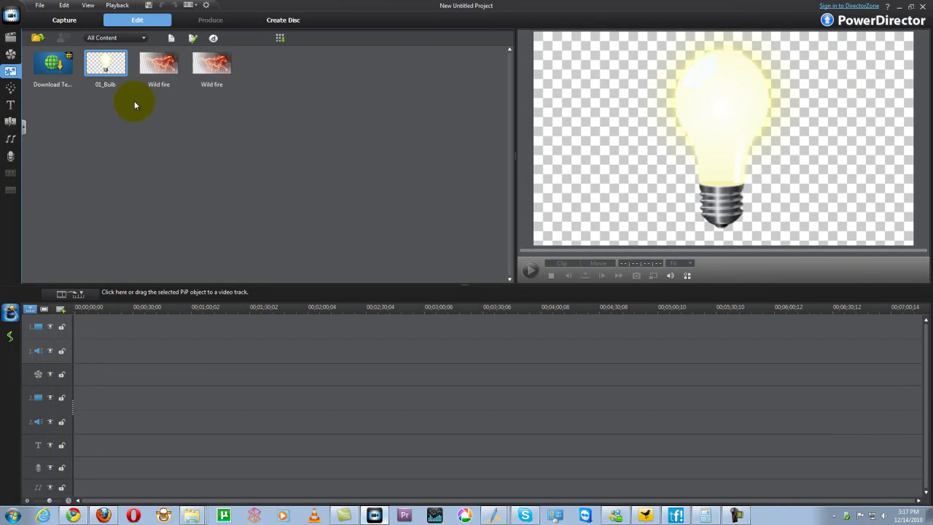
left_click(230, 71)
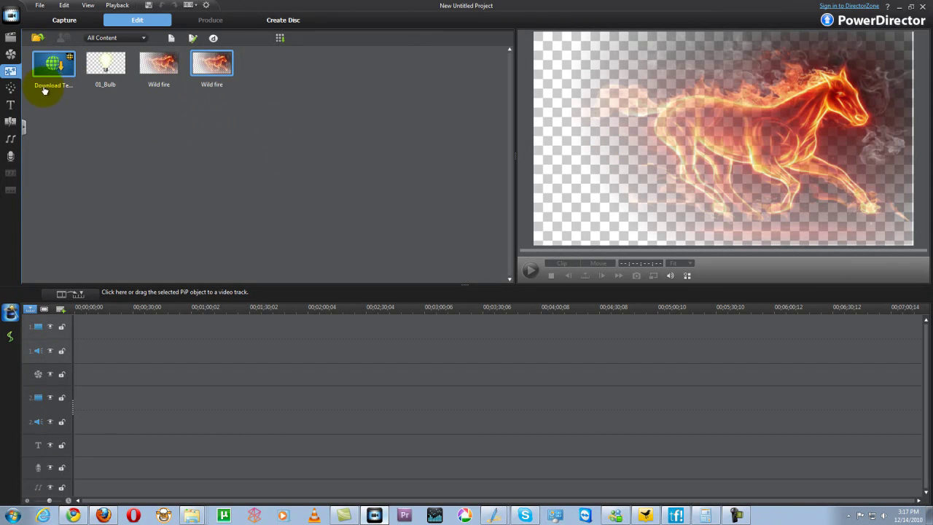
left_click(10, 89)
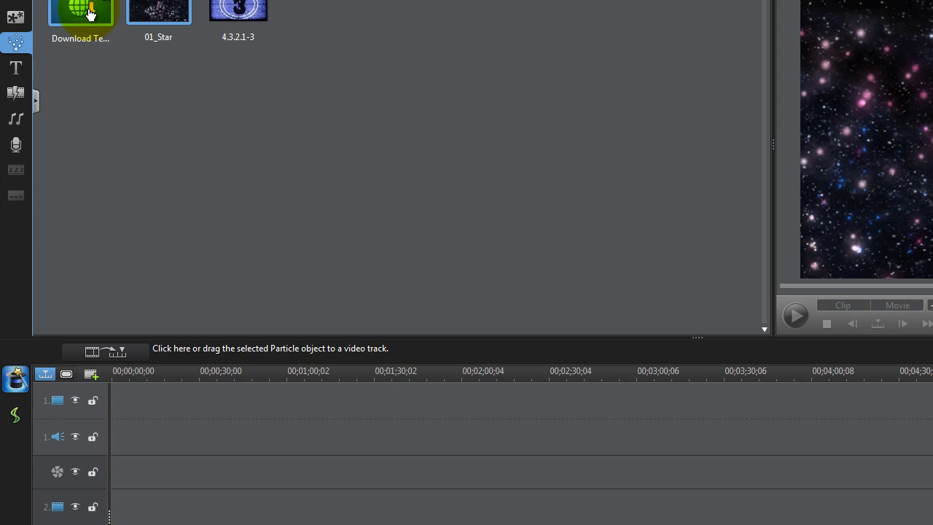
- Preview the first Booredatwork title, then the Film Clip I and Fade transitions
left_click(16, 70)
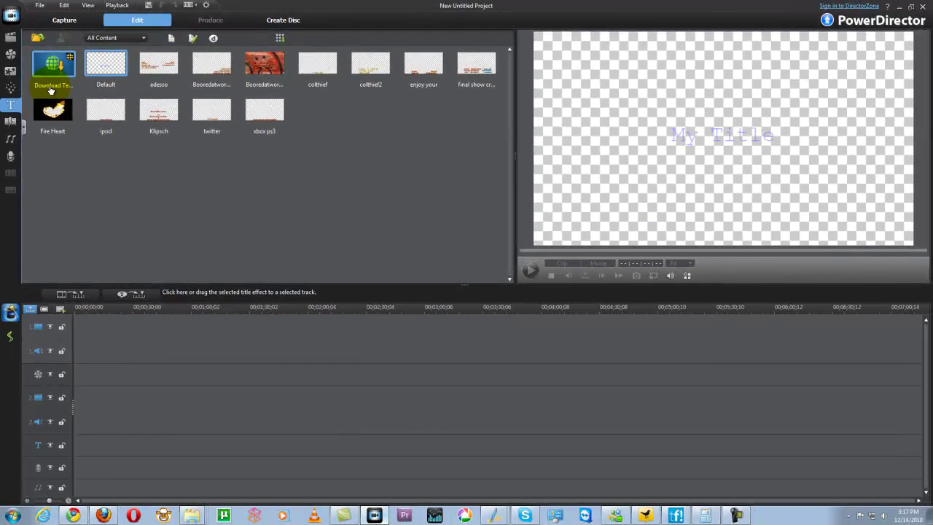
left_click(209, 64)
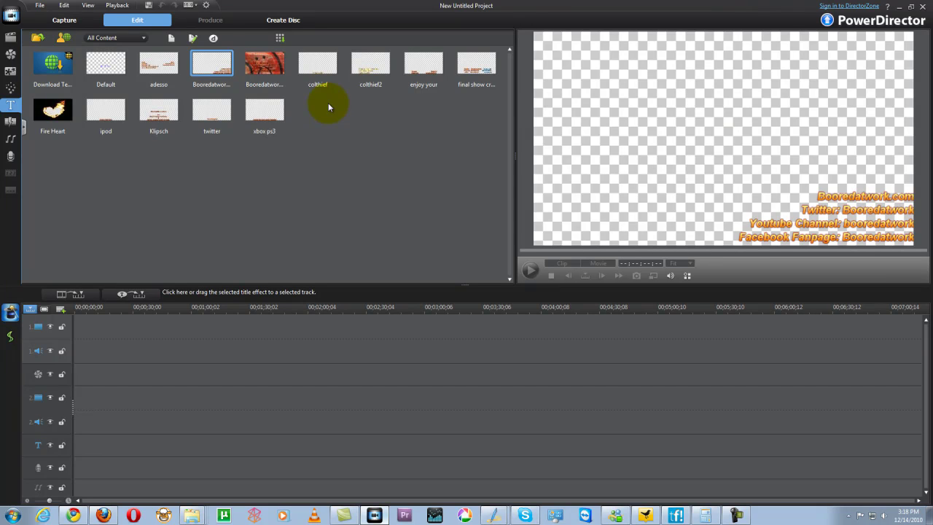
left_click(11, 126)
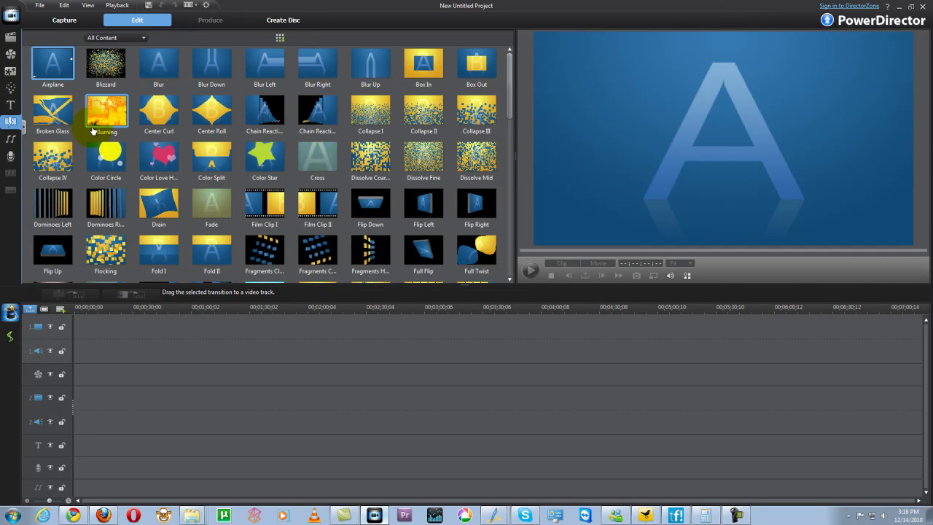
left_click(265, 205)
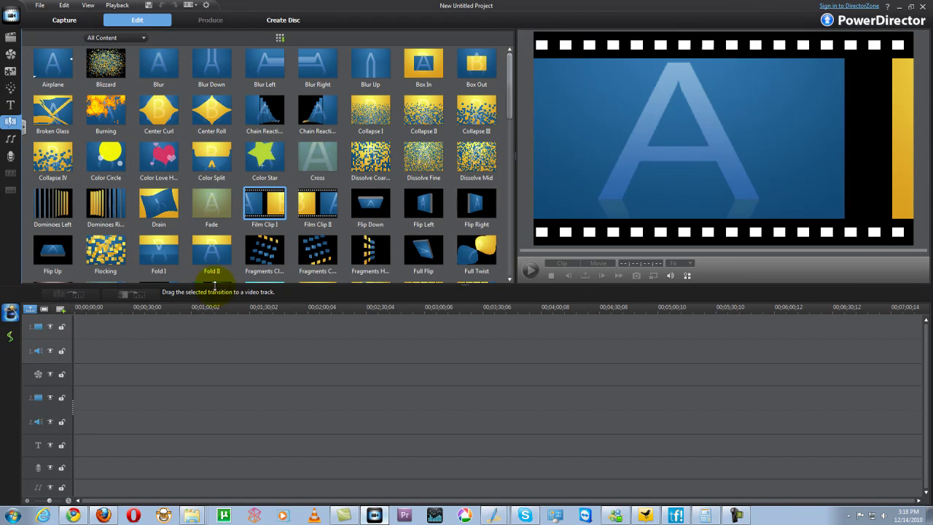
left_click(212, 207)
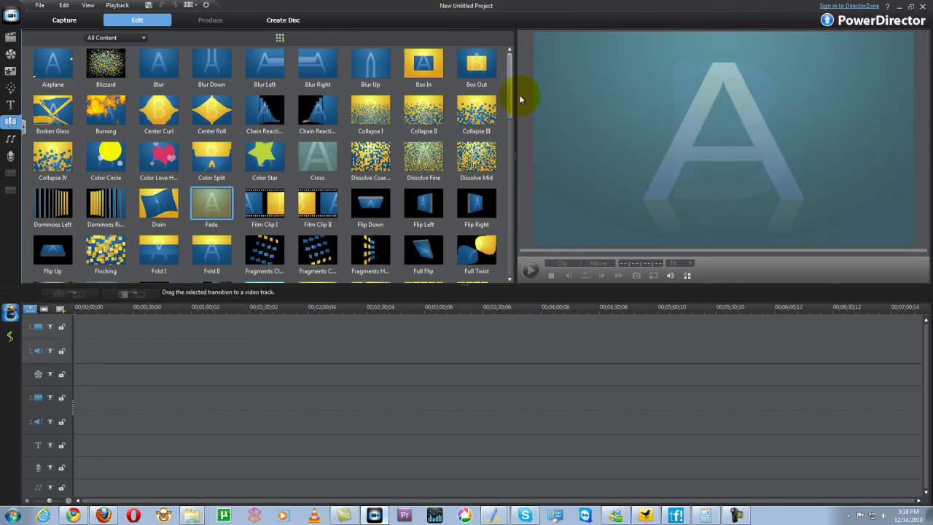
left_click_drag(513, 98, 506, 209)
- View the audio mixing and voice-over recording controls, then go back to the media library
left_click(13, 140)
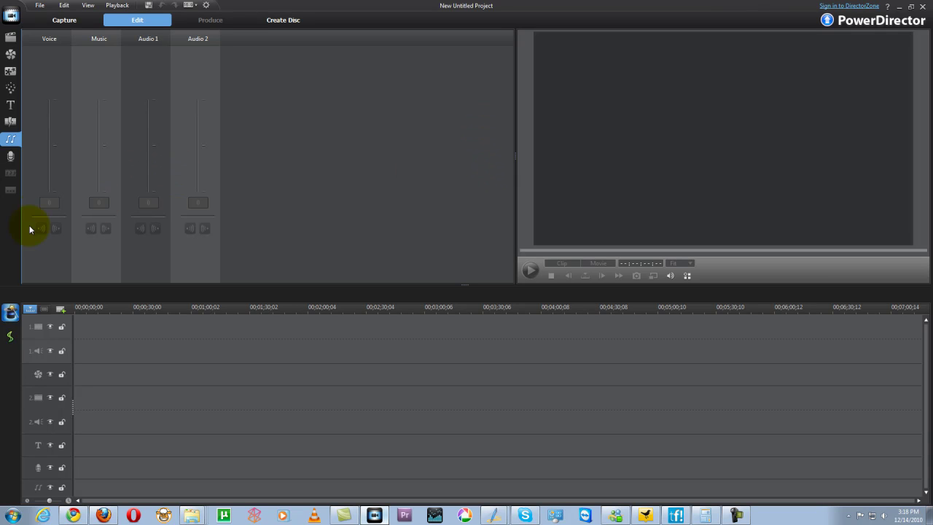
left_click(7, 157)
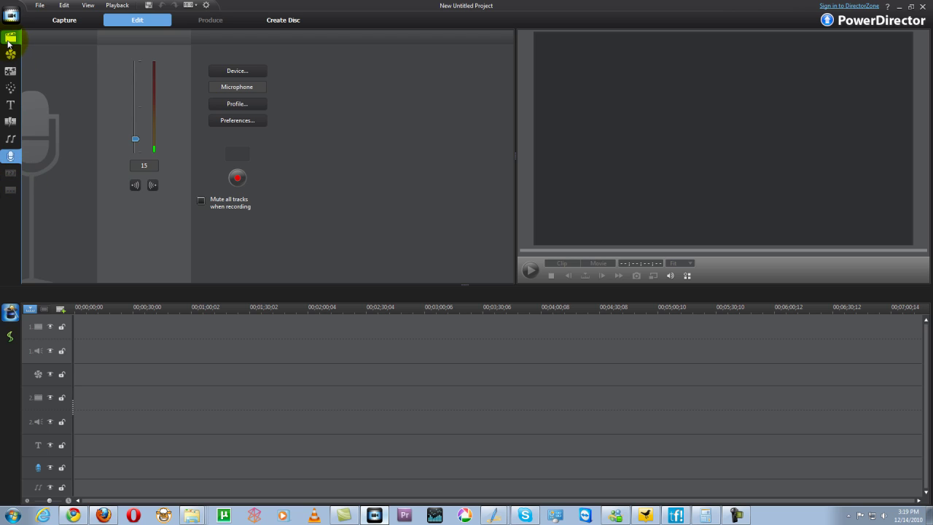
left_click(11, 36)
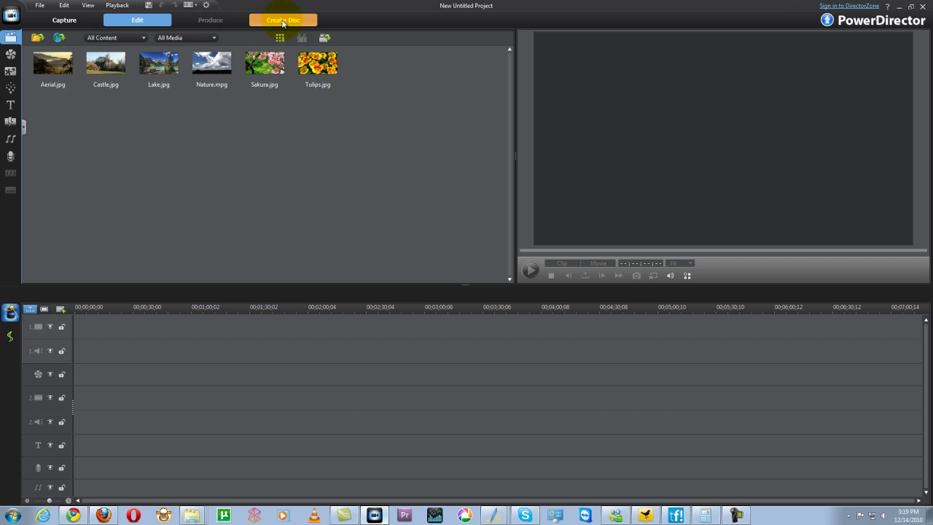
left_click(172, 63)
left_click_drag(172, 64, 173, 329)
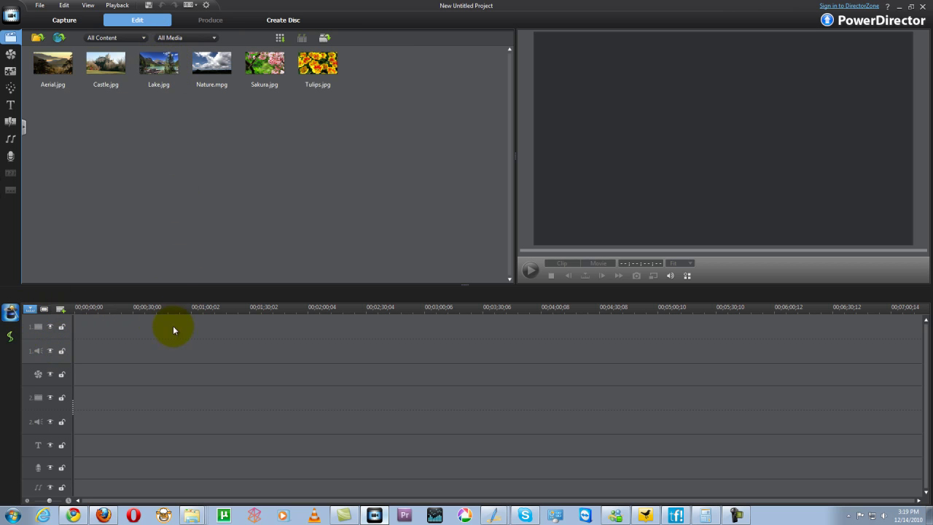
left_click(43, 310)
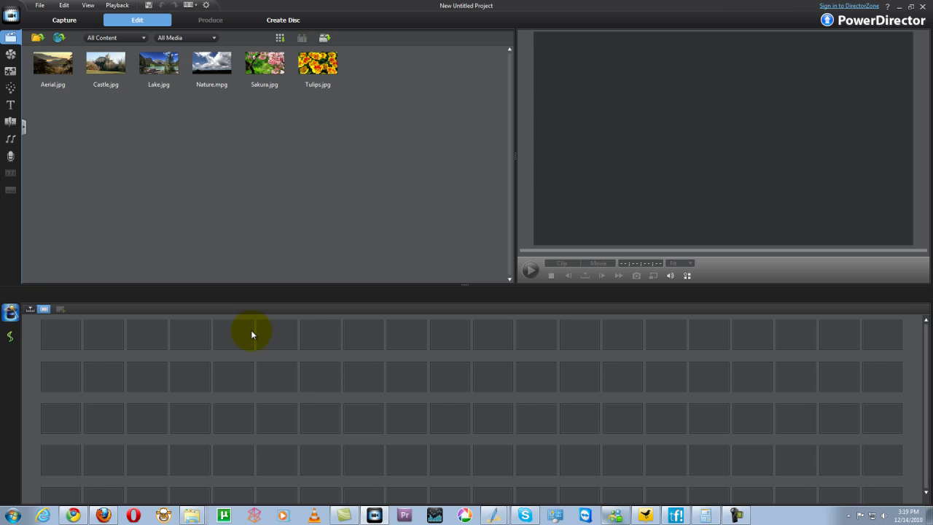
left_click(31, 310)
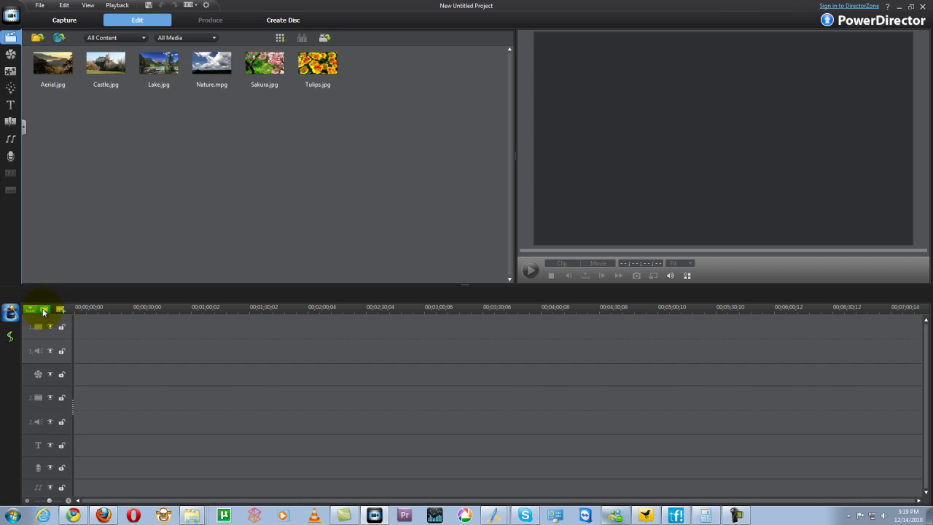
- Check the 4:3/16:9 aspect ratio choices without changing them, then browse the View and Edit menus
left_click(192, 8)
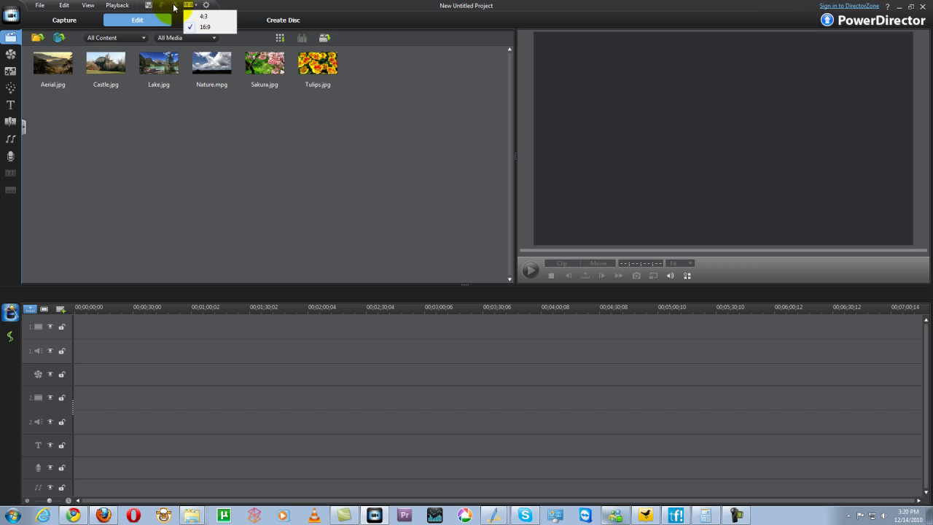
left_click(170, 8)
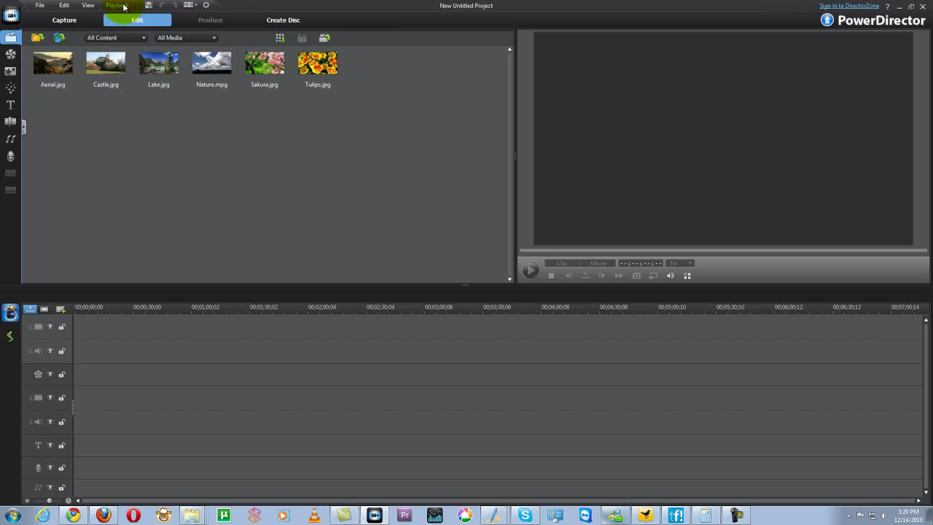
left_click(89, 6)
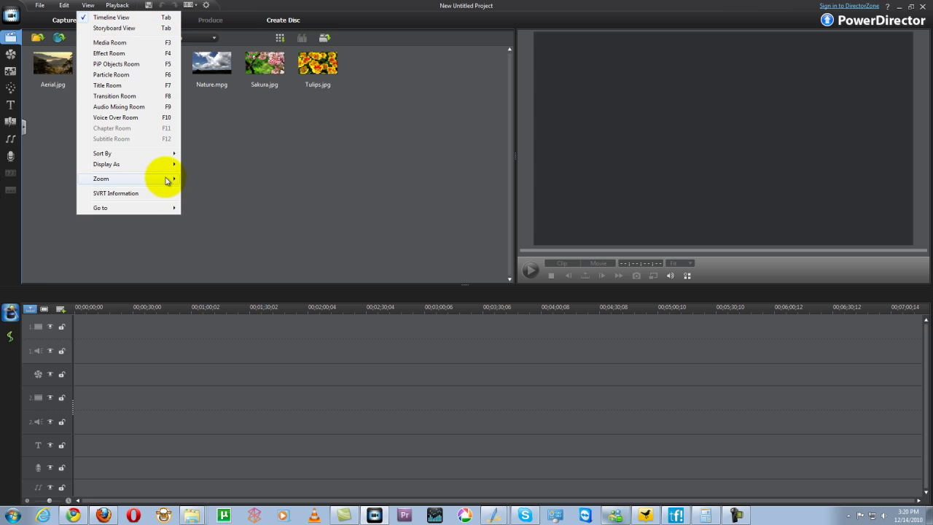
mouse_move(167, 181)
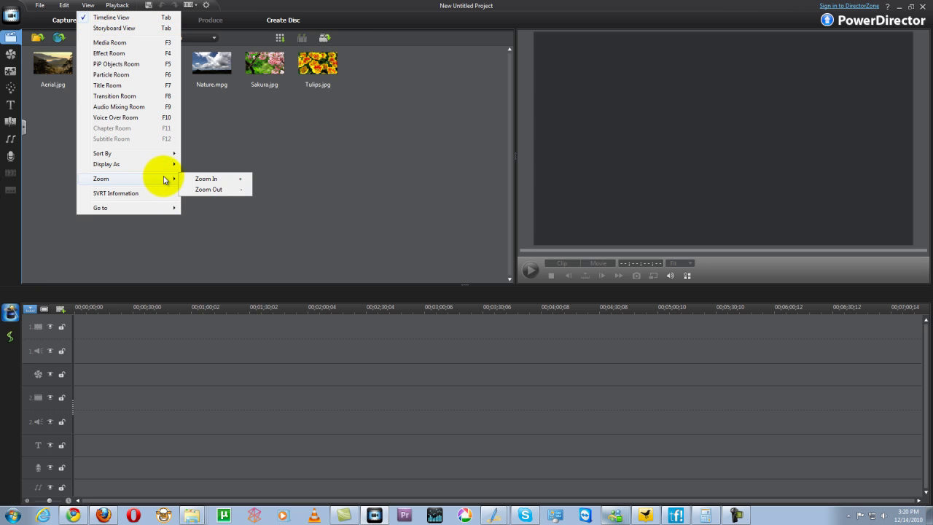
left_click(87, 6)
left_click(88, 6)
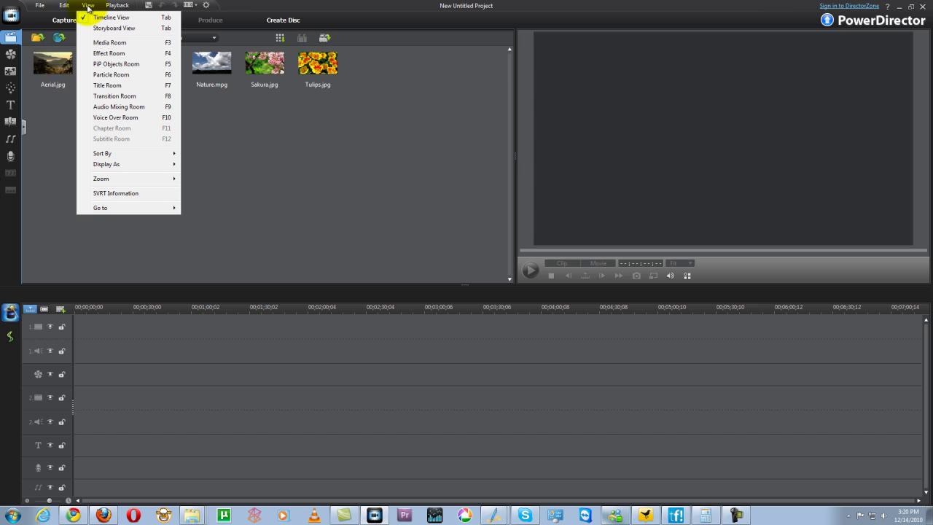
left_click(64, 6)
left_click(67, 6)
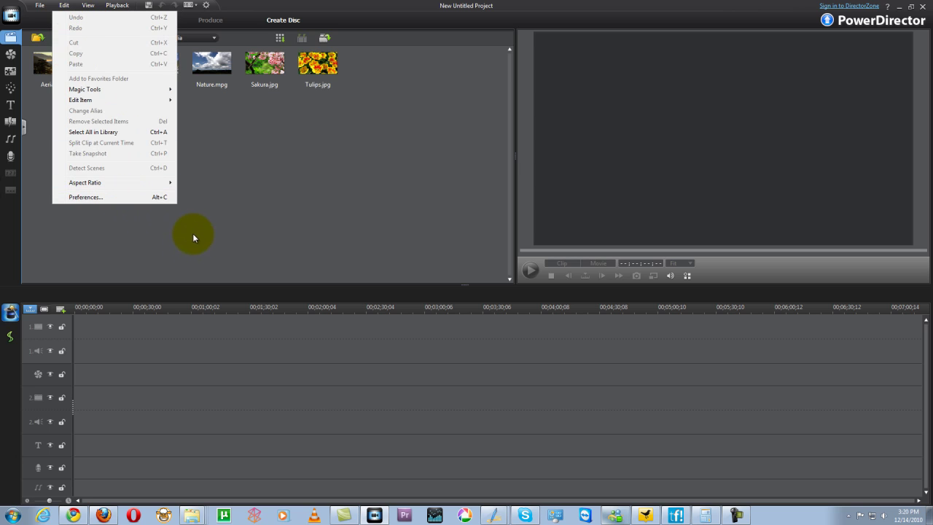
- Open Preferences and review the General, Capture, Confirmation, DirectorZone and Editing pages
left_click(109, 196)
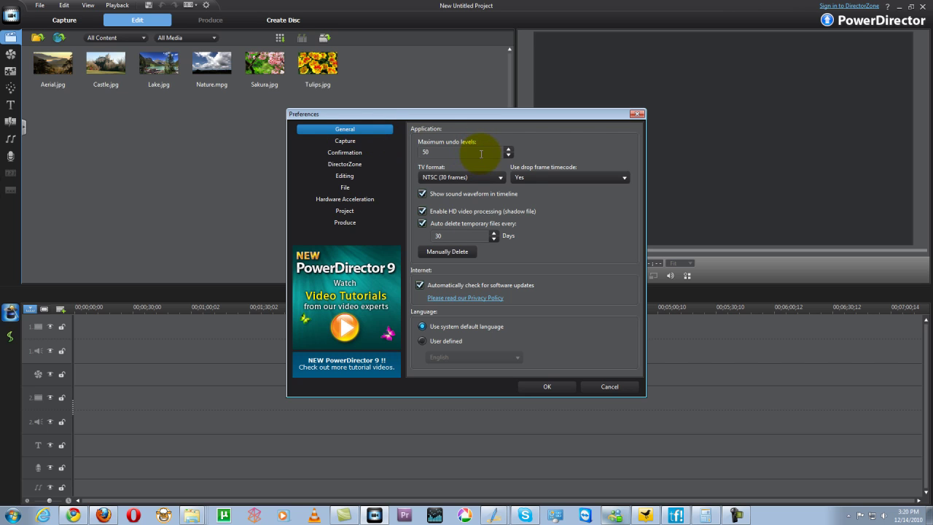
left_click(455, 178)
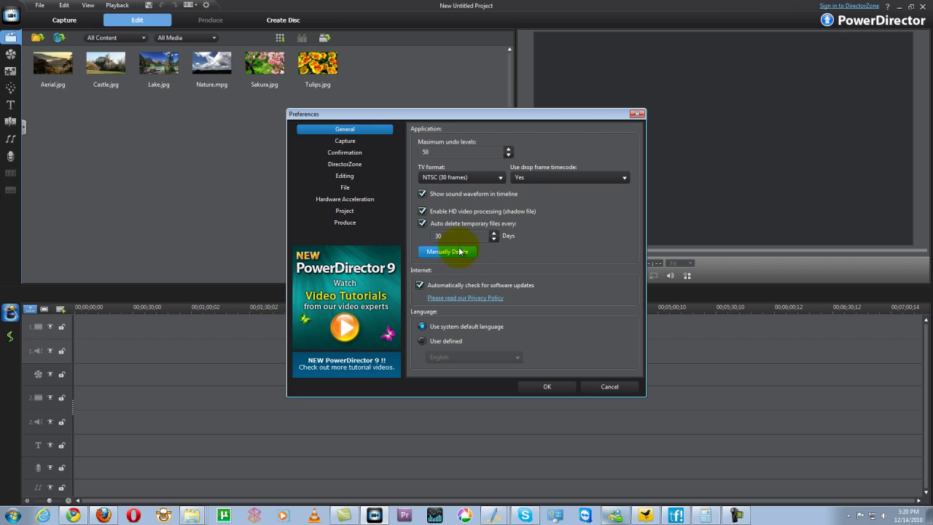
left_click(363, 143)
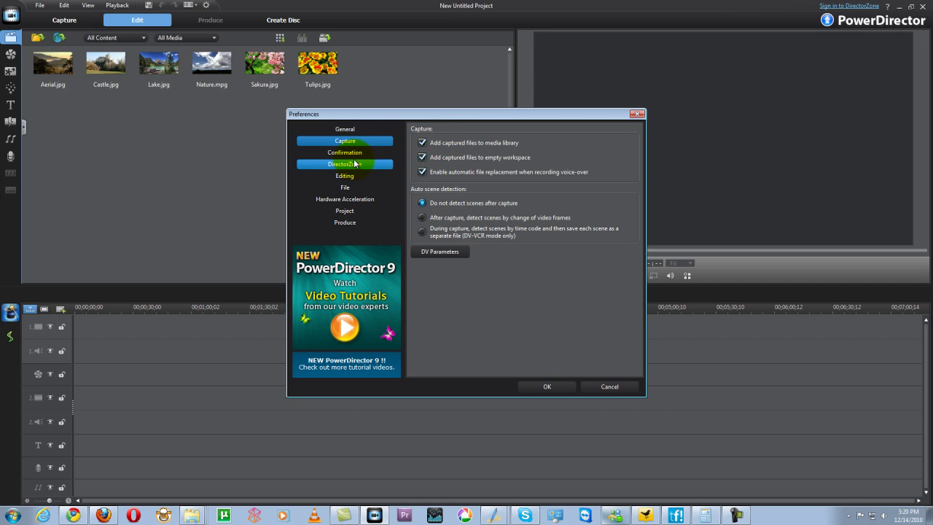
left_click(357, 154)
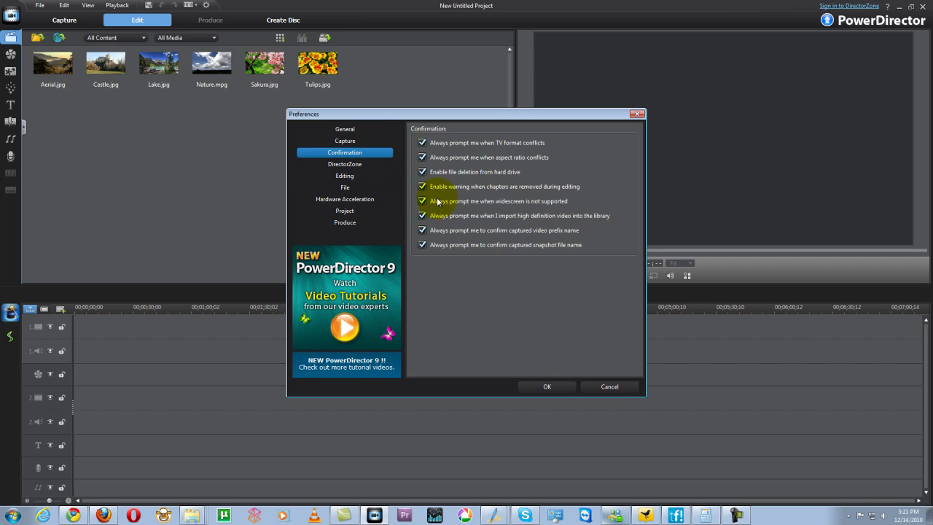
left_click(364, 167)
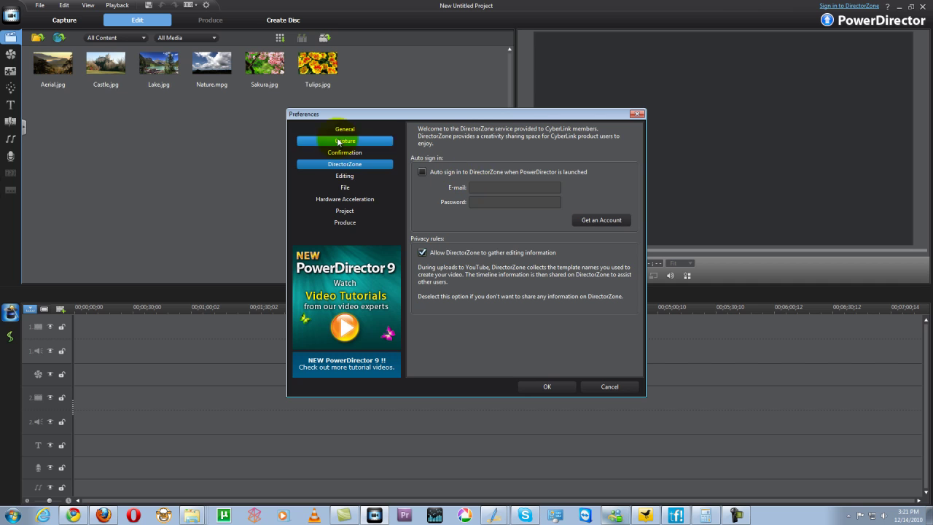
left_click(351, 179)
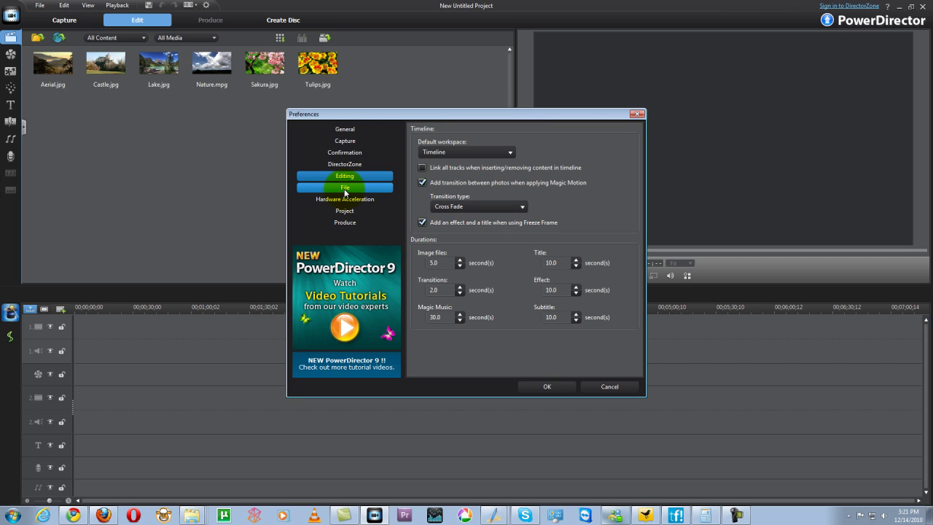
- Review the File, Hardware Acceleration and Project pages, then enable 'Reduce video blocky artifacts' under Produce
left_click(516, 205)
left_click(516, 205)
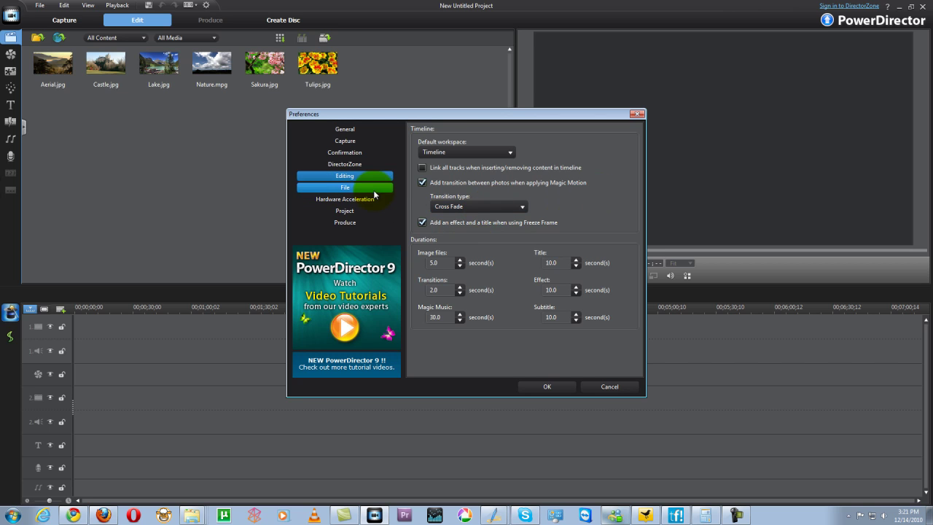
left_click(374, 191)
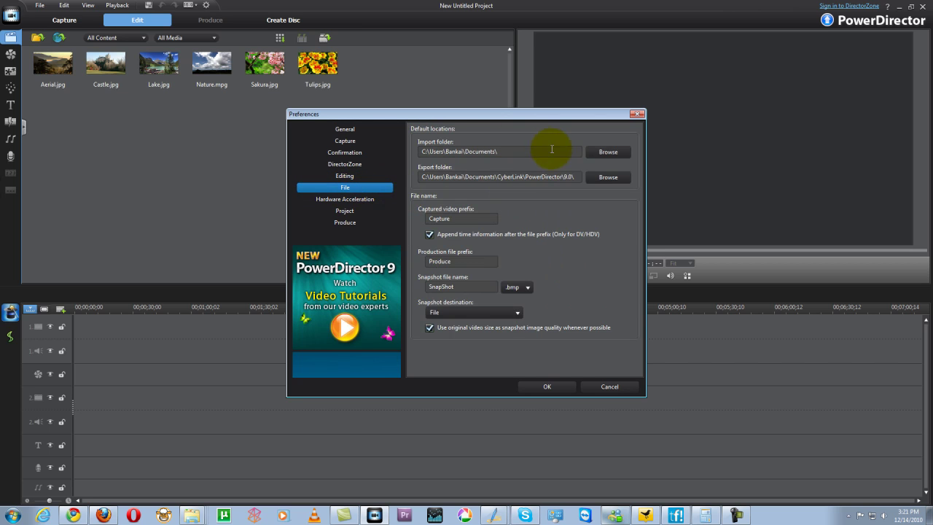
left_click(328, 199)
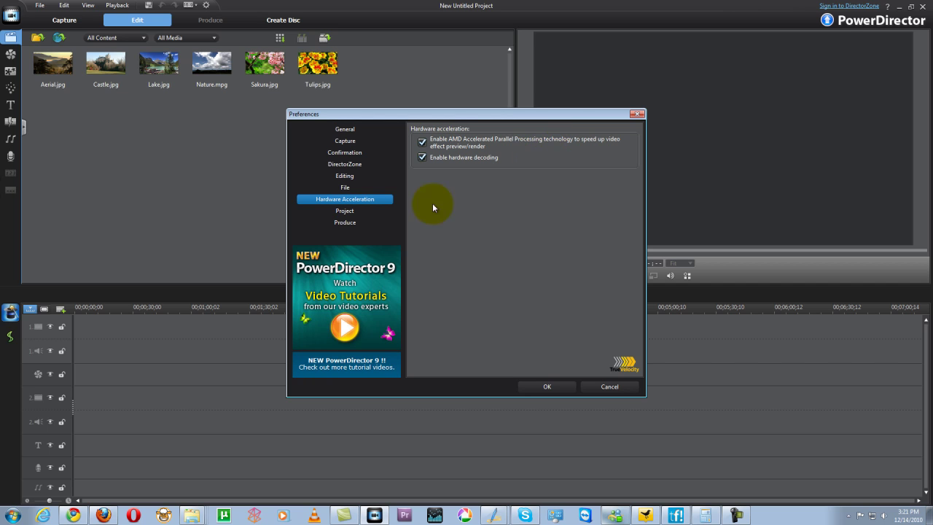
left_click(350, 211)
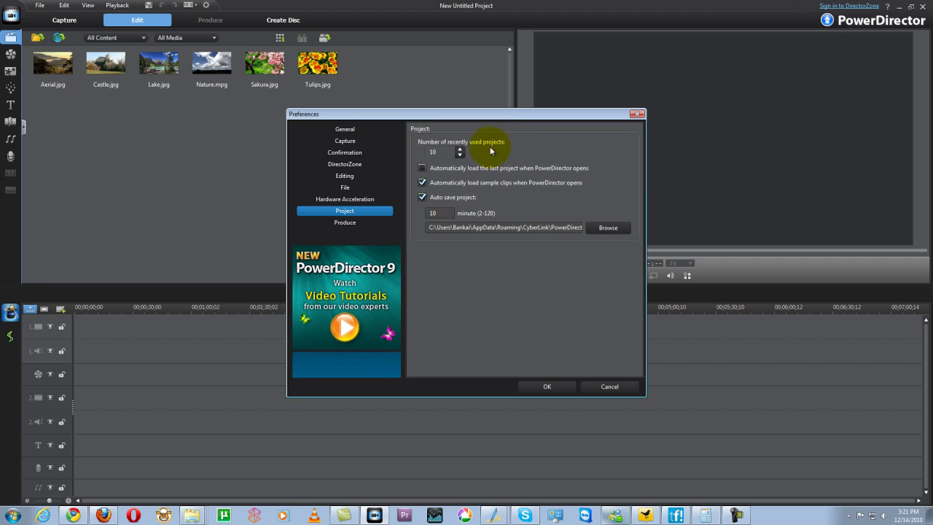
left_click(346, 223)
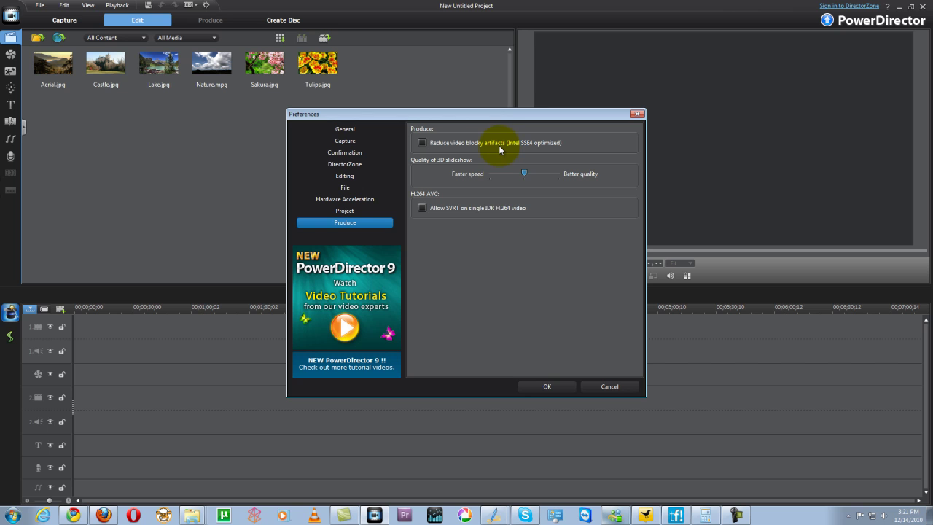
left_click(421, 145)
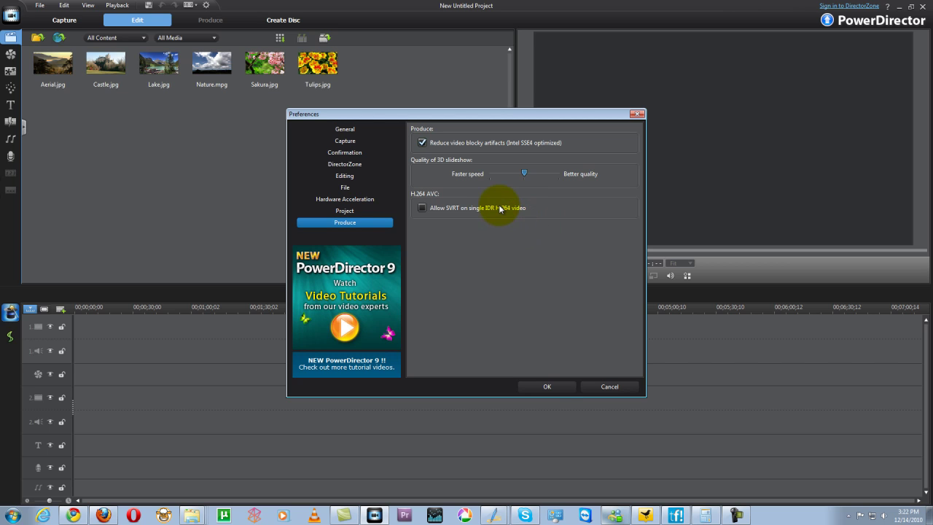
- Confirm and close the Preferences dialog with OK
left_click(559, 391)
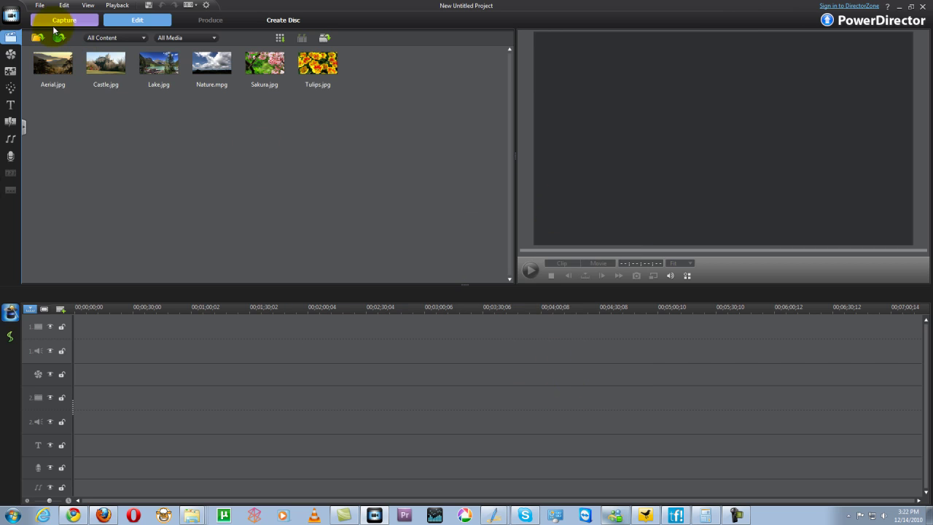
left_click(41, 6)
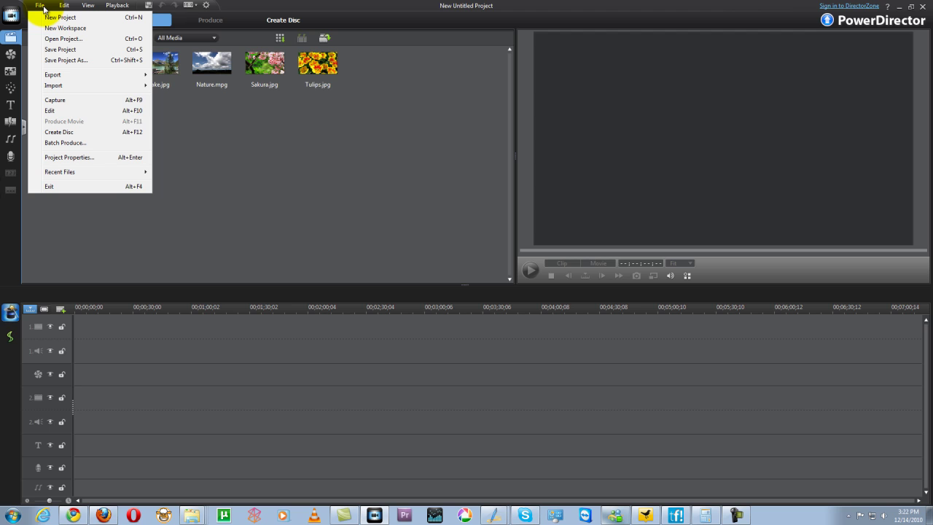
left_click(63, 22)
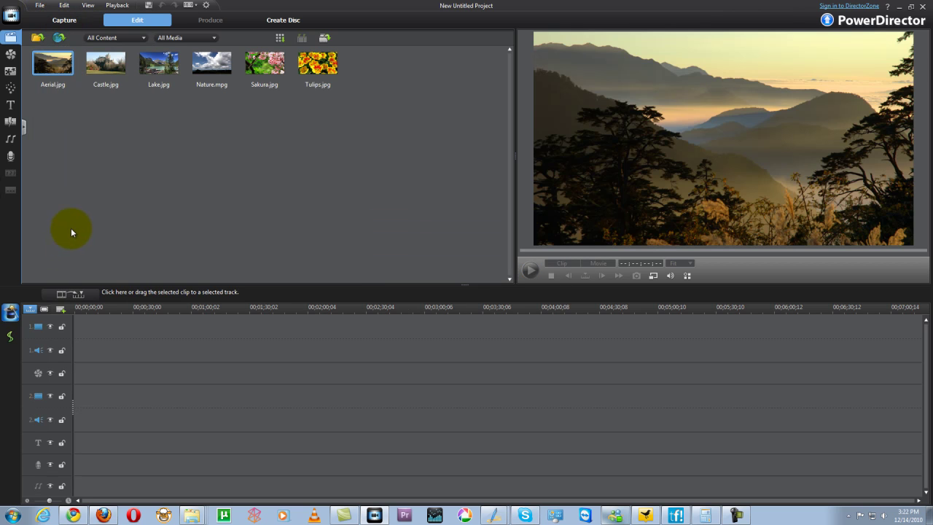
- Import 00496.MTS and 00512.MTS from the Desktop's Skype folder via File > Import > Media Files
left_click(38, 6)
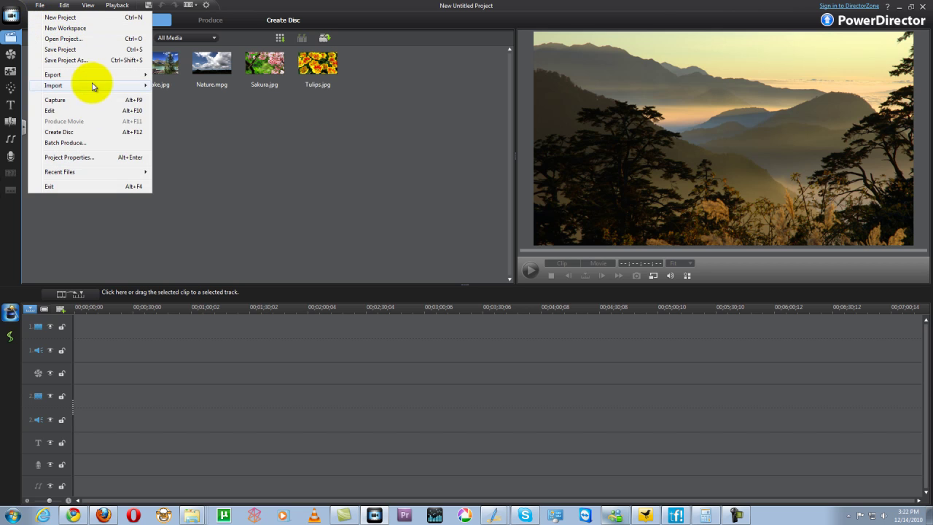
mouse_move(95, 79)
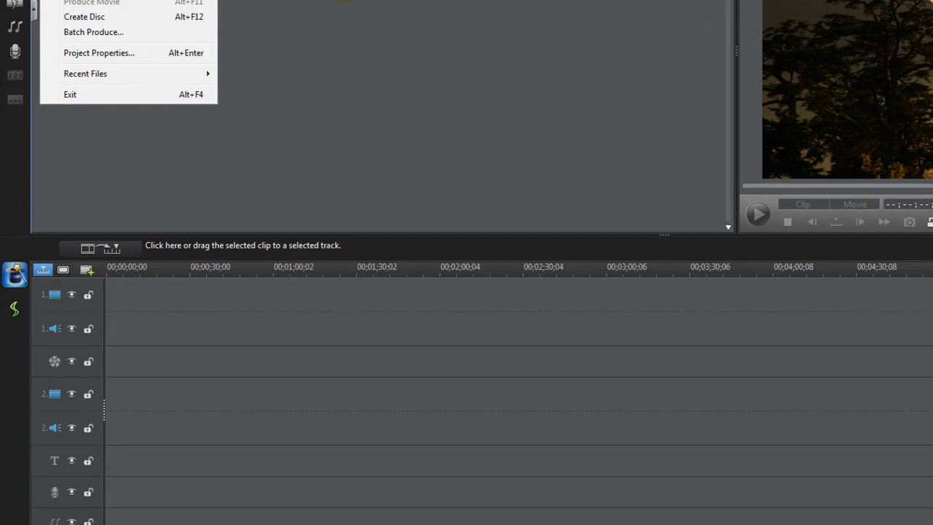
left_click(178, 86)
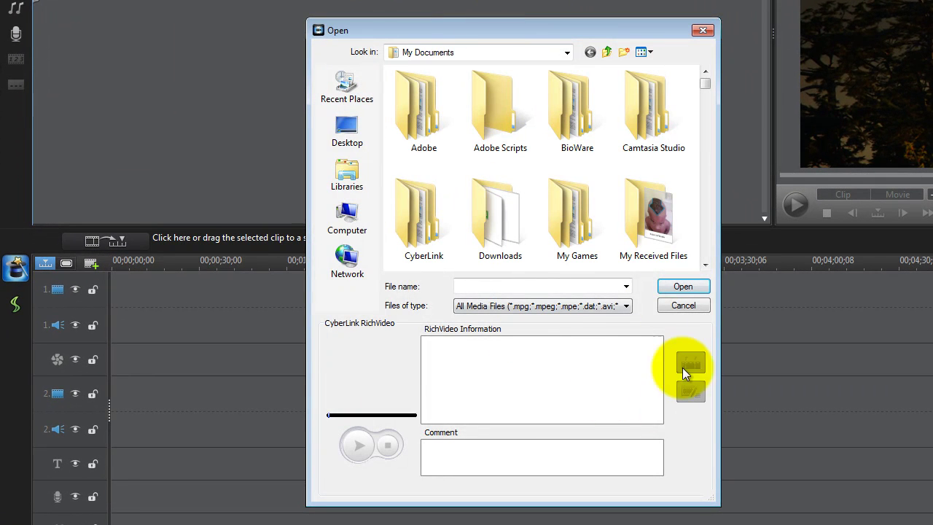
left_click(427, 122)
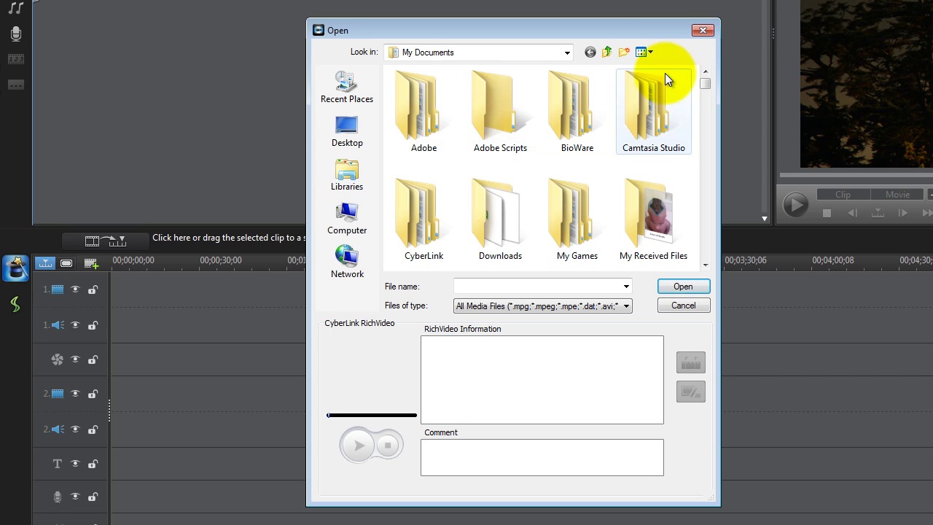
left_click(343, 132)
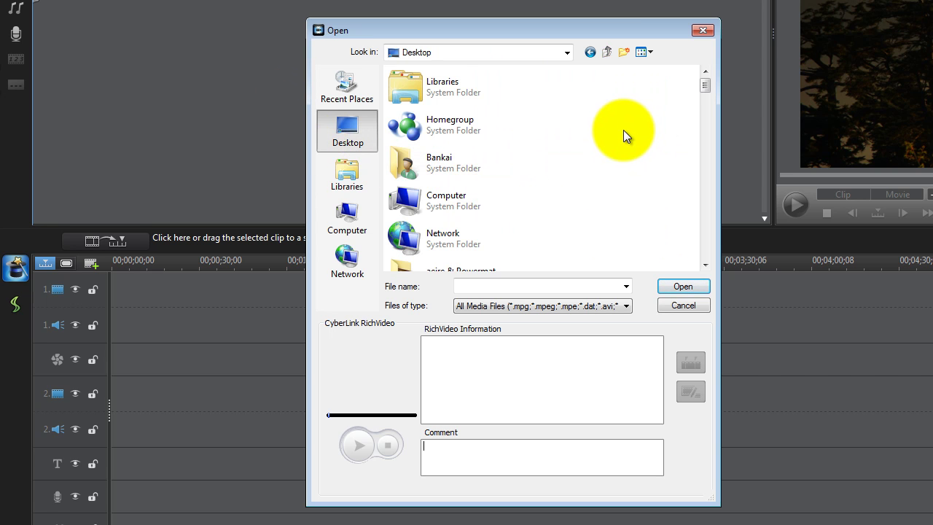
scroll(617, 125, "down", 5)
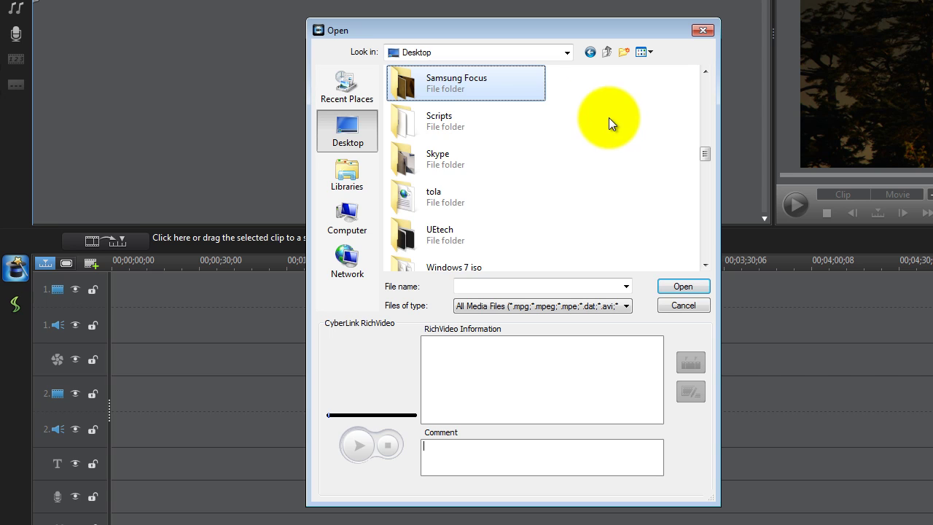
left_click(466, 164)
double_click(463, 161)
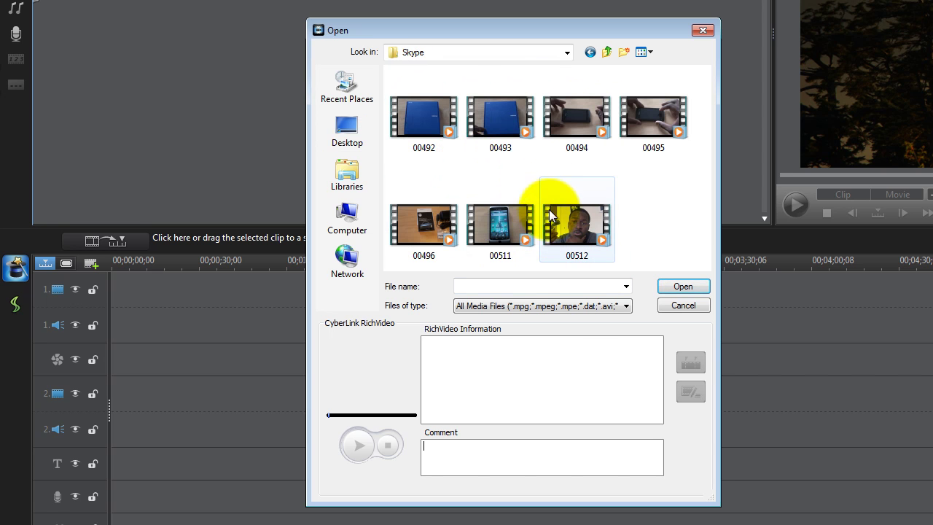
left_click(410, 221)
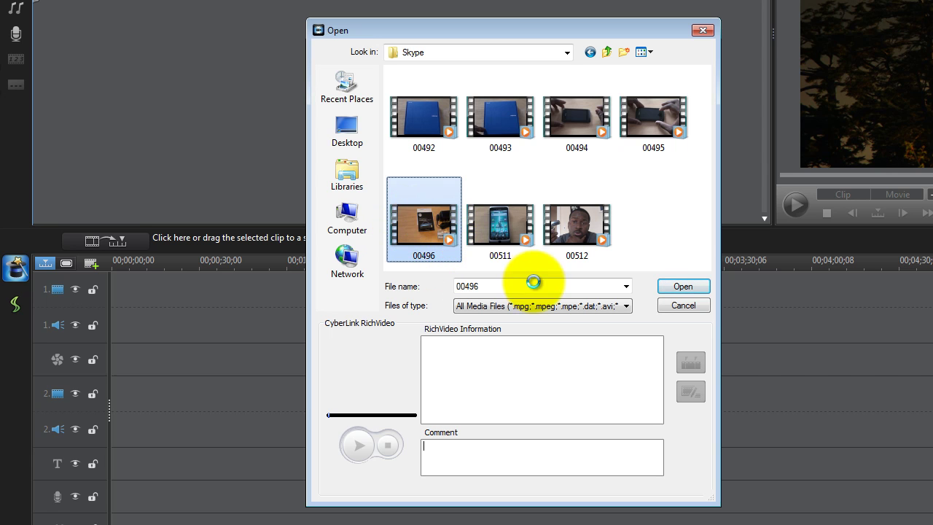
left_click(565, 244, "ctrl")
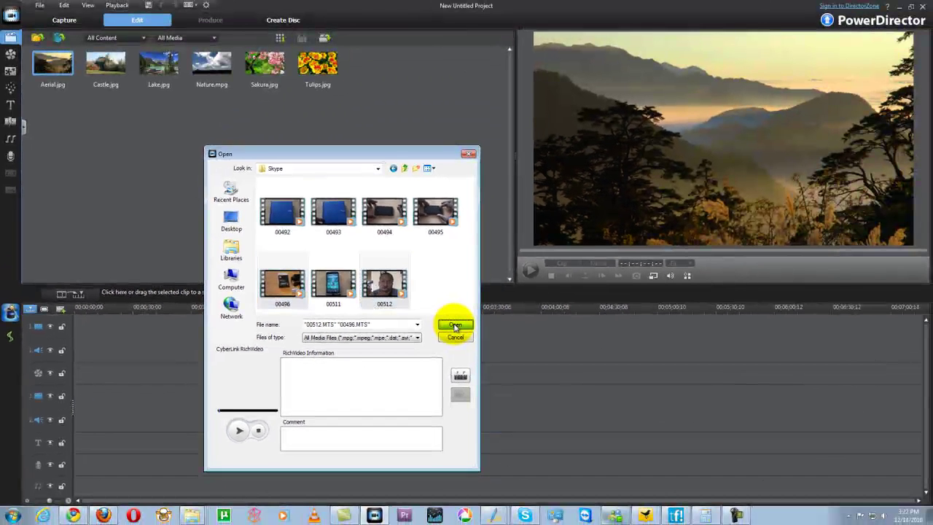
left_click(680, 286)
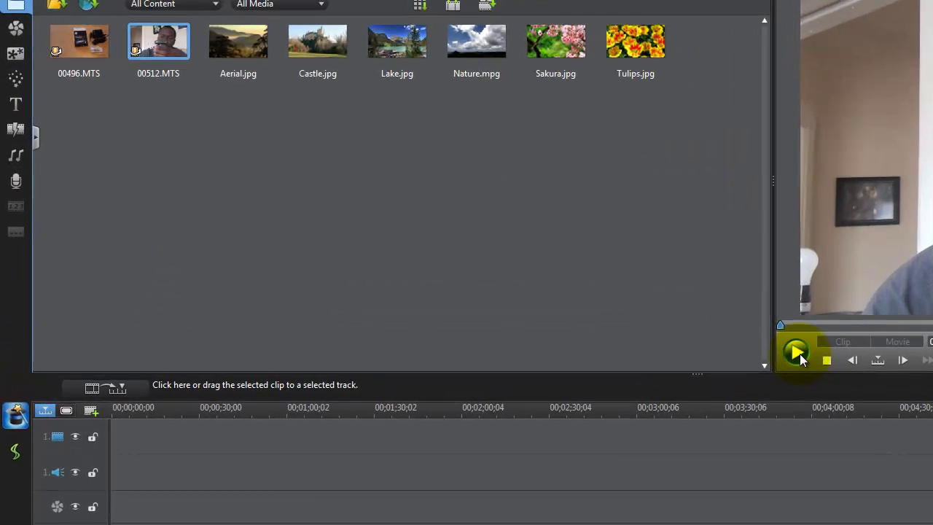
- Play 00512.MTS in the preview, stop it, then select 00496.MTS in the library
left_click(531, 270)
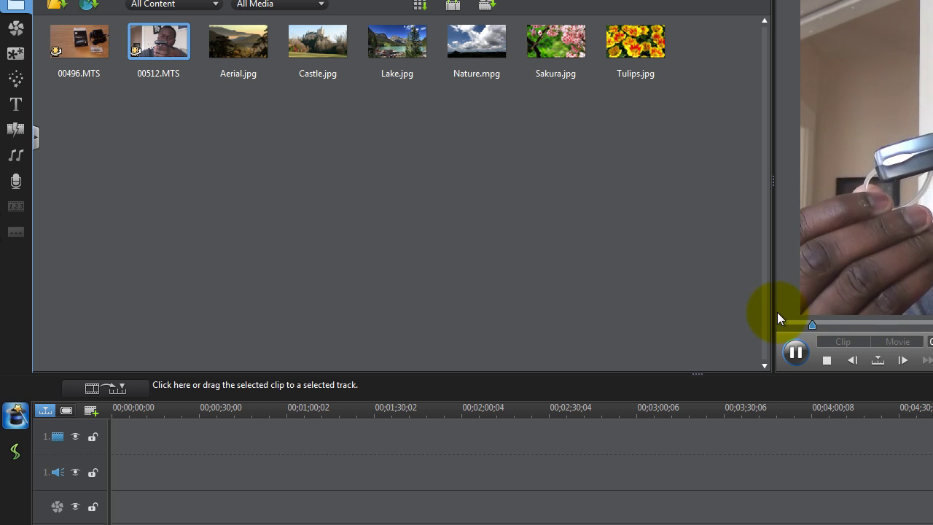
left_click(795, 352)
left_click(66, 51)
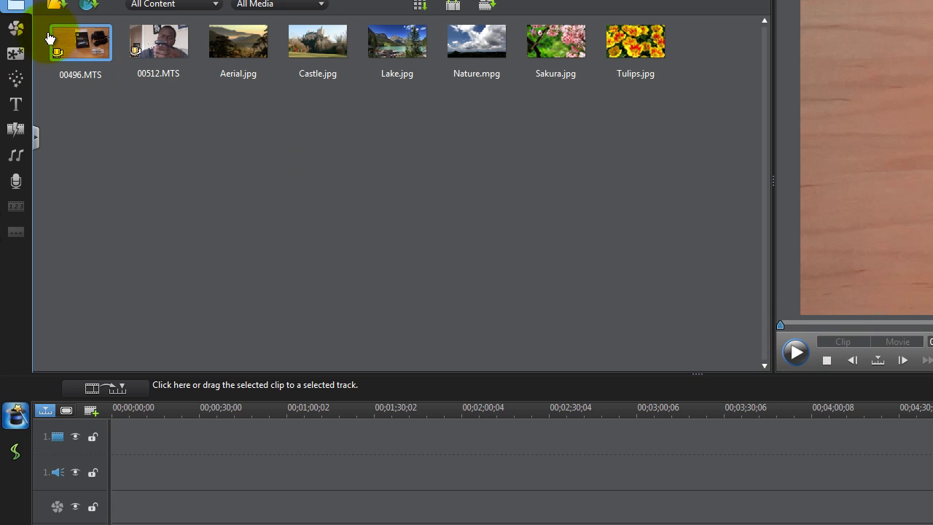
left_click(73, 53)
- Place 00496.MTS on track 1 and 00512.MTS on track 2 after it, accepting NTSC conversion
left_click_drag(88, 53, 205, 487)
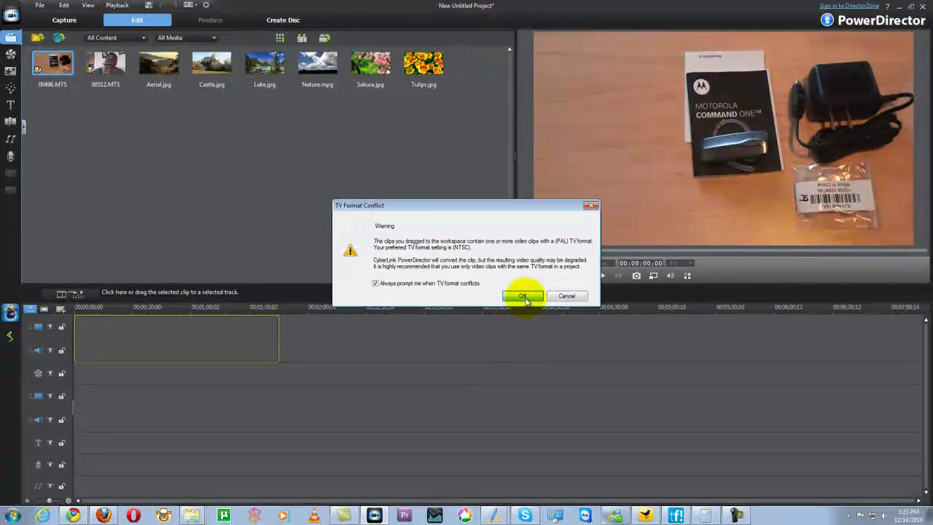
left_click(783, 391)
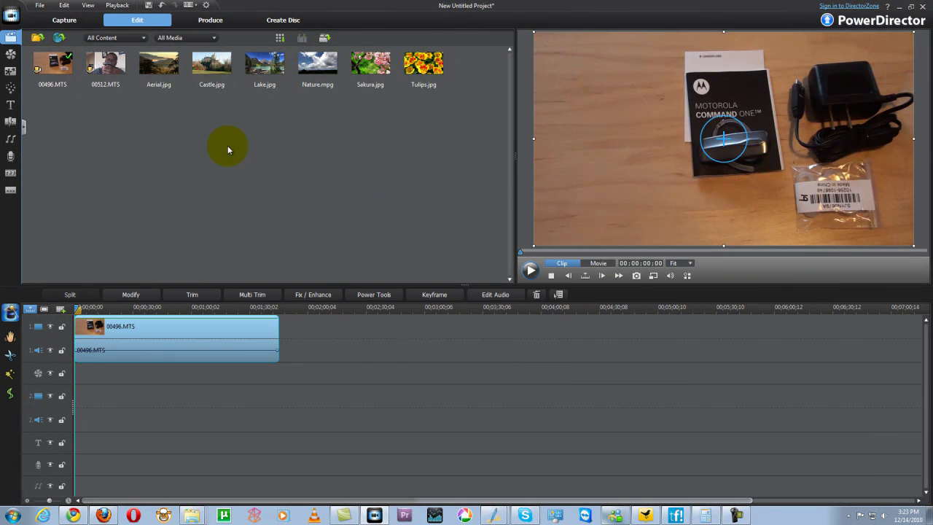
left_click_drag(106, 65, 98, 423)
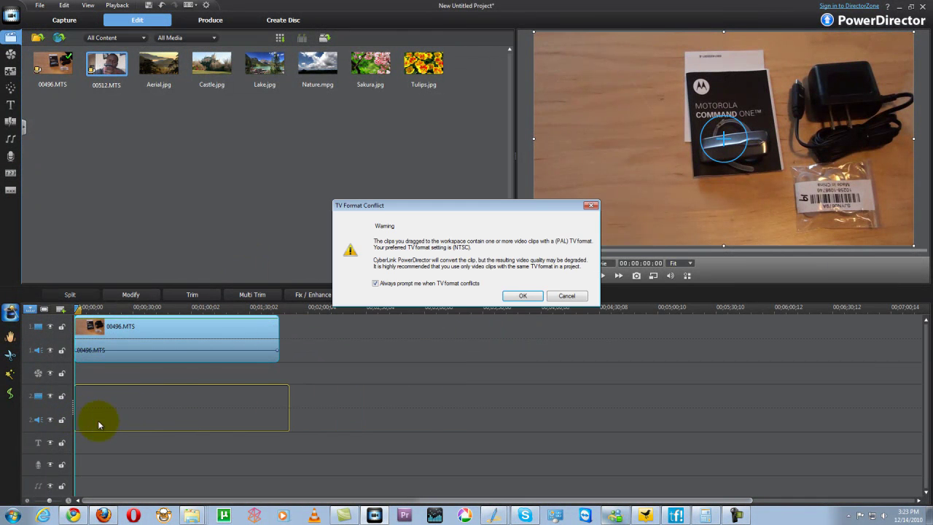
left_click(522, 298)
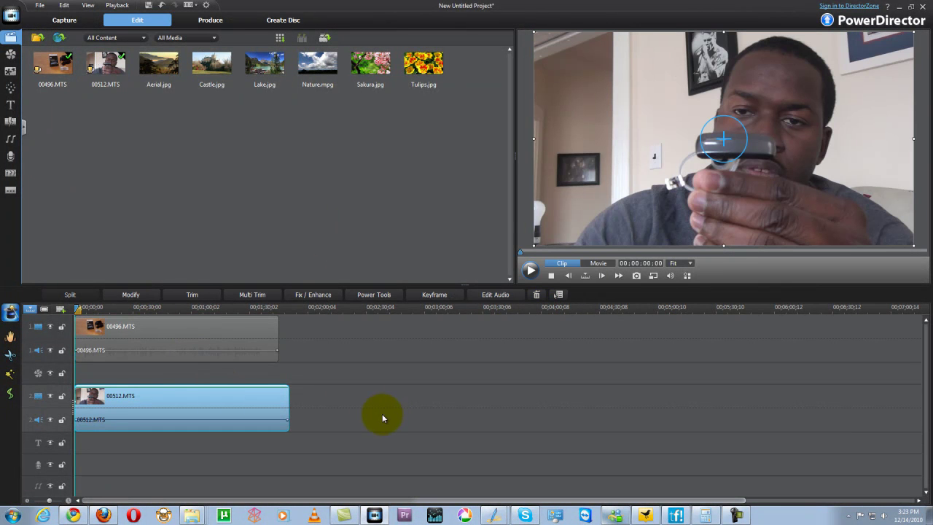
left_click(218, 397)
left_click_drag(268, 400, 467, 413)
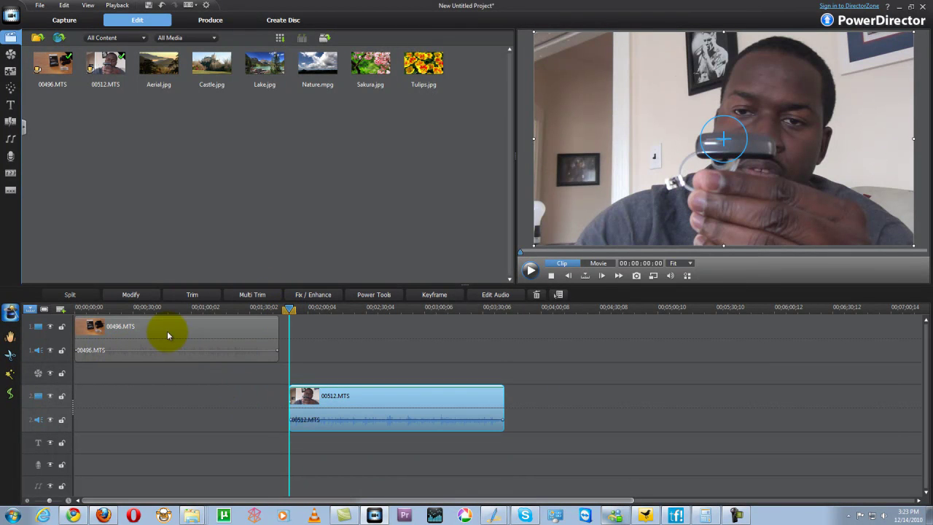
left_click_drag(294, 314, 183, 314)
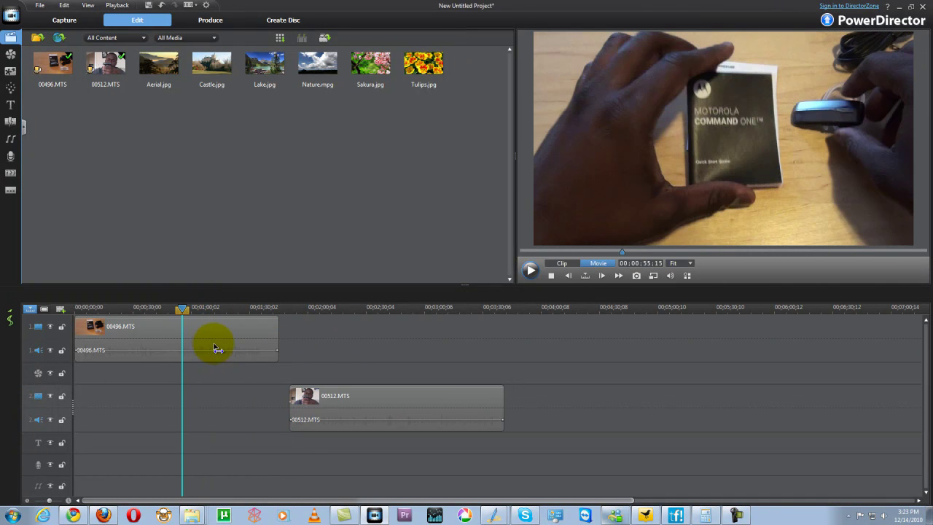
- Split 00496.MTS at the playhead near 00:00:55 and select its second piece
left_click(229, 339)
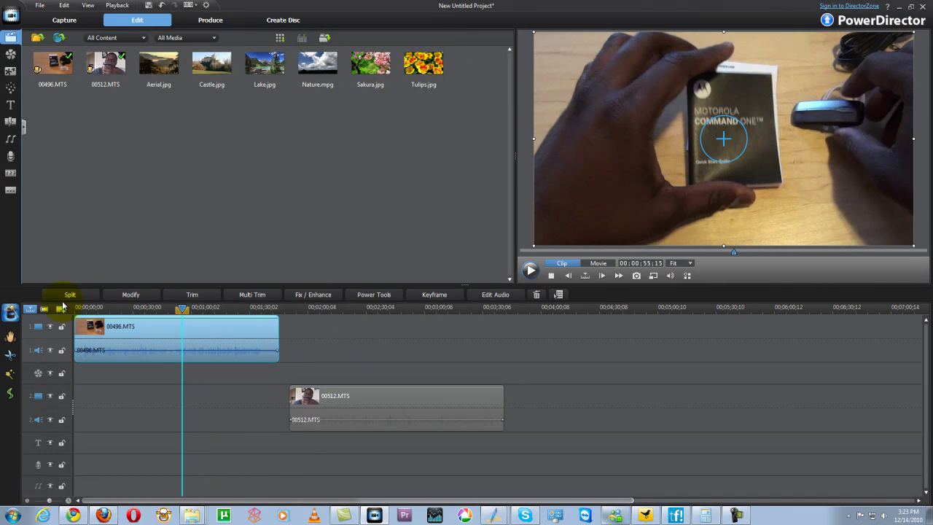
left_click(70, 295)
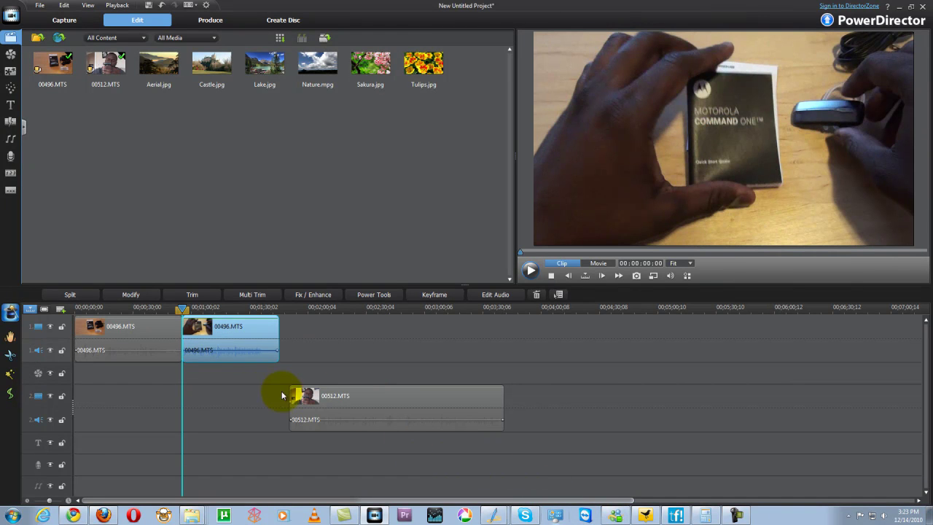
left_click(185, 310)
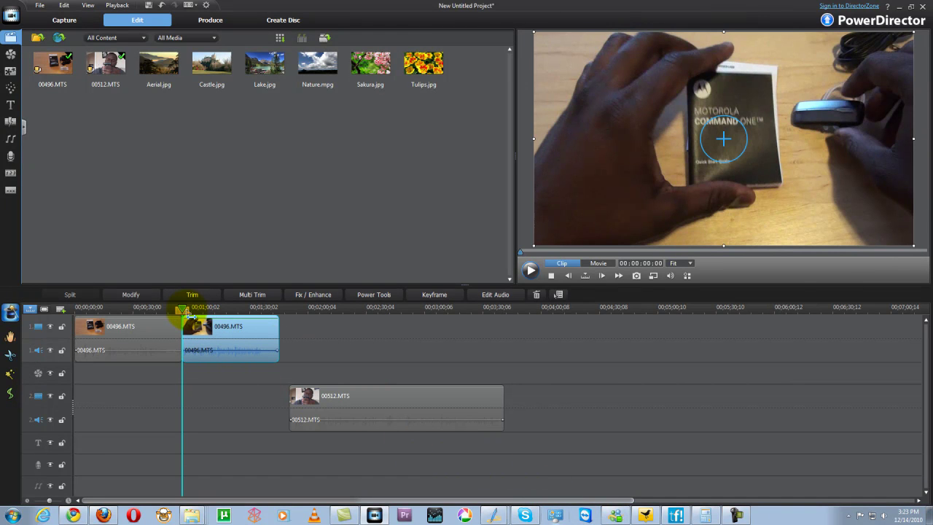
left_click_drag(187, 314, 248, 327)
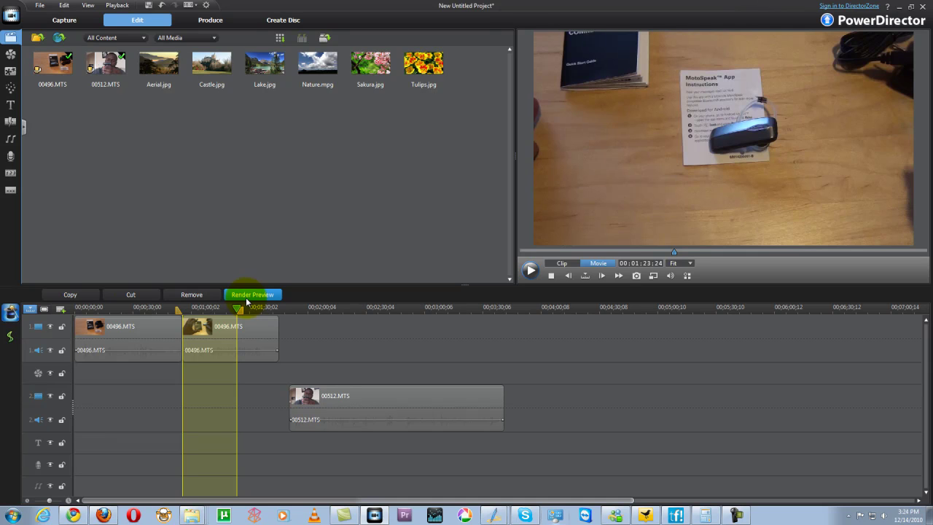
left_click_drag(238, 310, 183, 323)
left_click(219, 336)
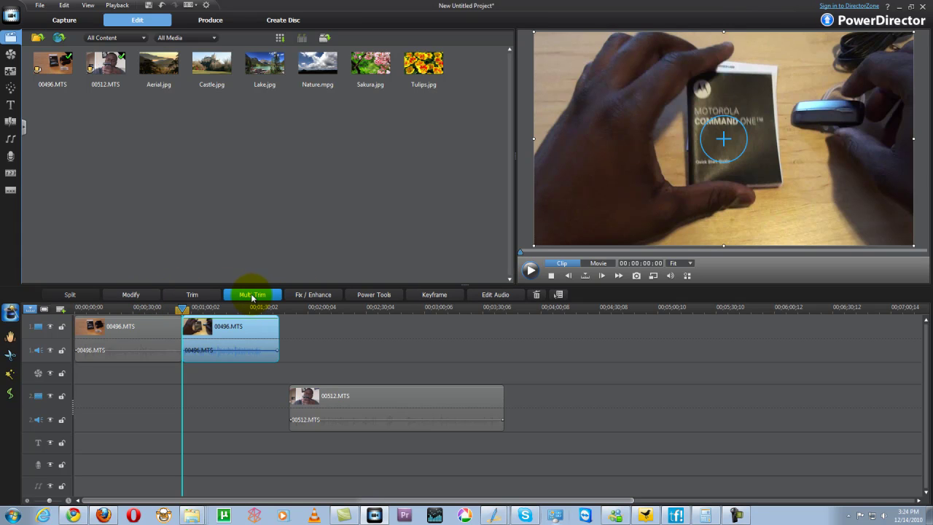
- Open Fix / Enhance for the second 00496.MTS piece and leave Lighting Adjustment unchecked
left_click(337, 295)
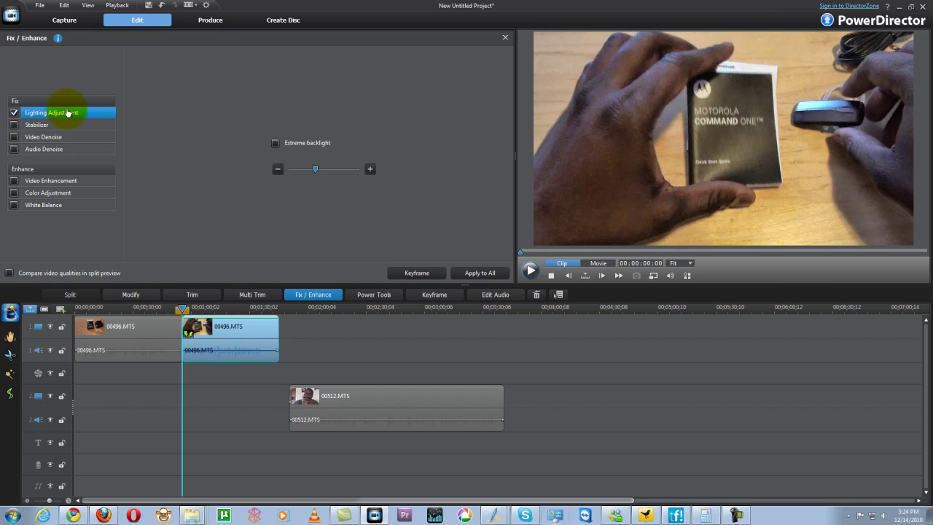
left_click(14, 127)
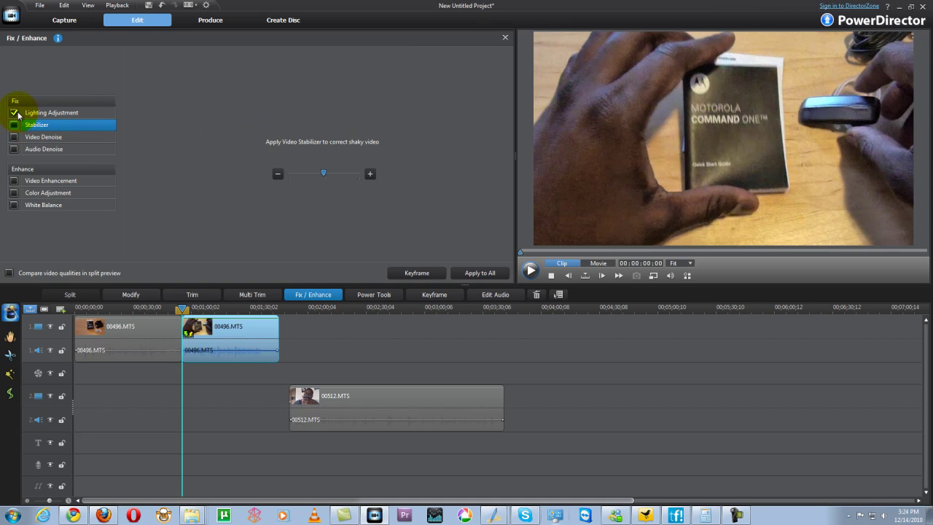
left_click(14, 113)
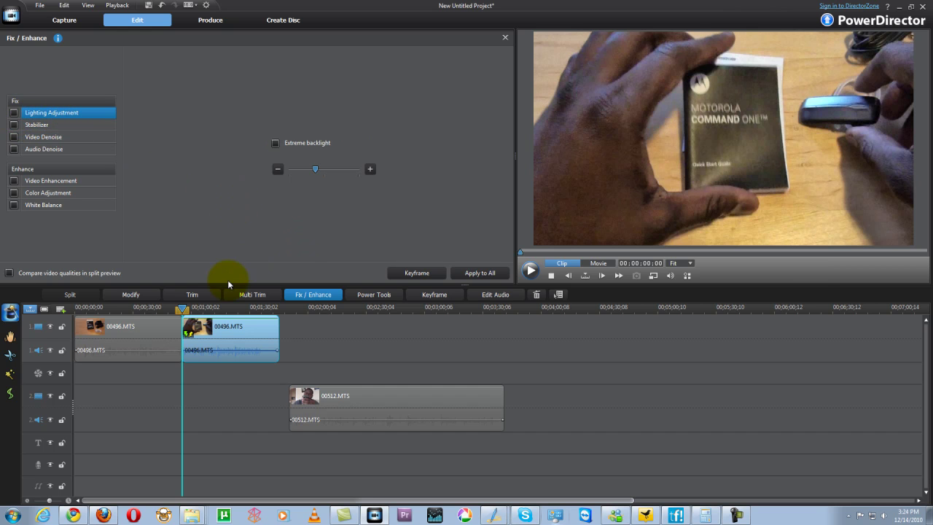
left_click(14, 113)
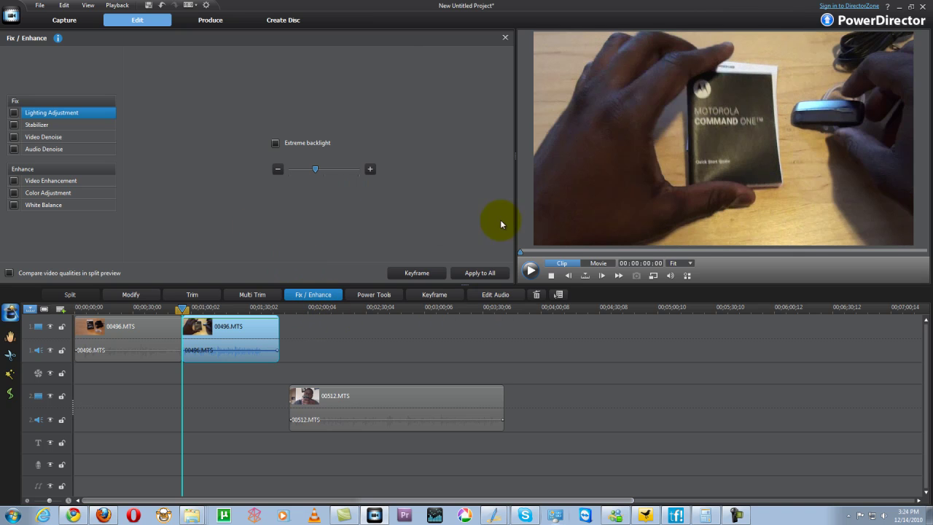
- Review the clip's Power Tools reverse, crop and speed options unapplied, then return playback to the start
left_click(397, 299)
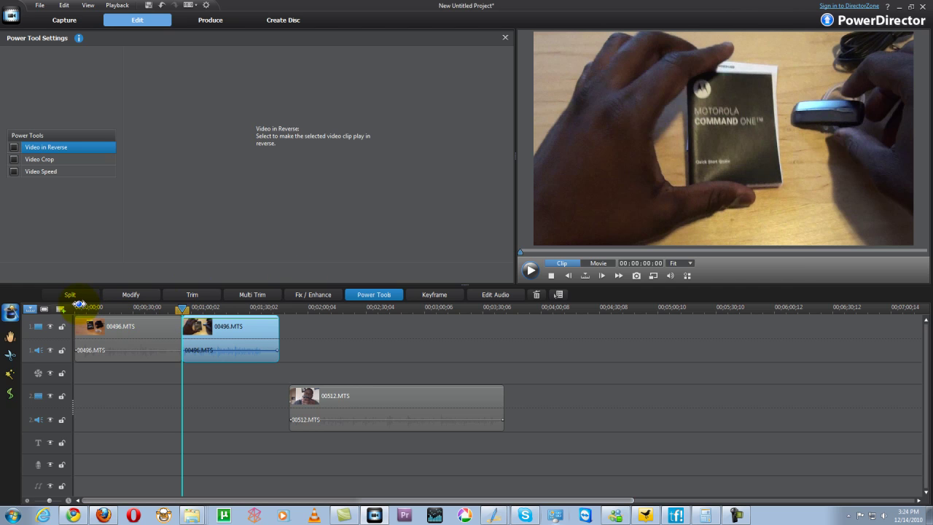
left_click(139, 397)
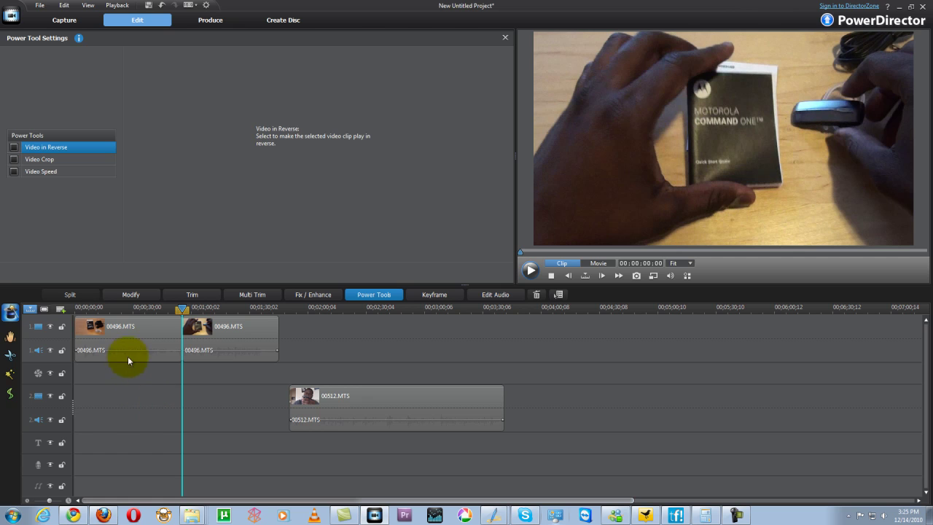
key("Home")
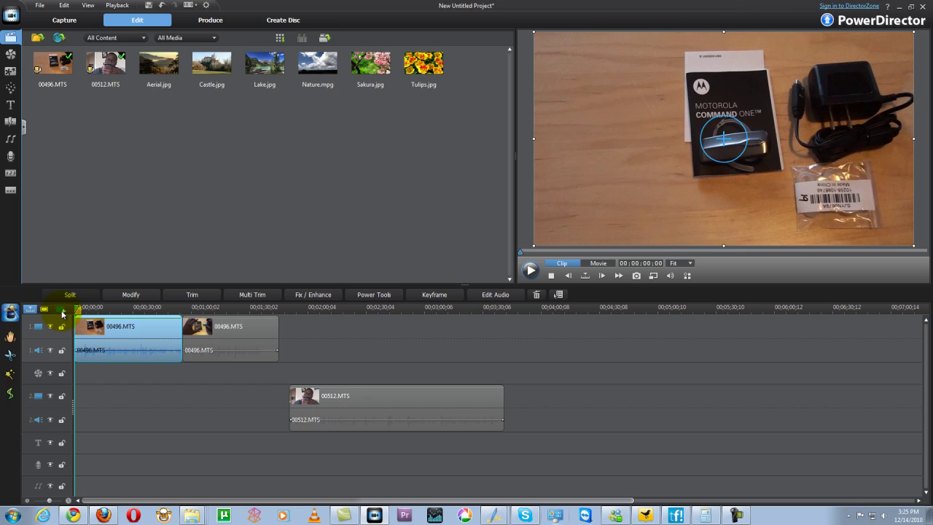
- Use Track Manager to add one video track positioned Above Track 1
left_click(62, 314)
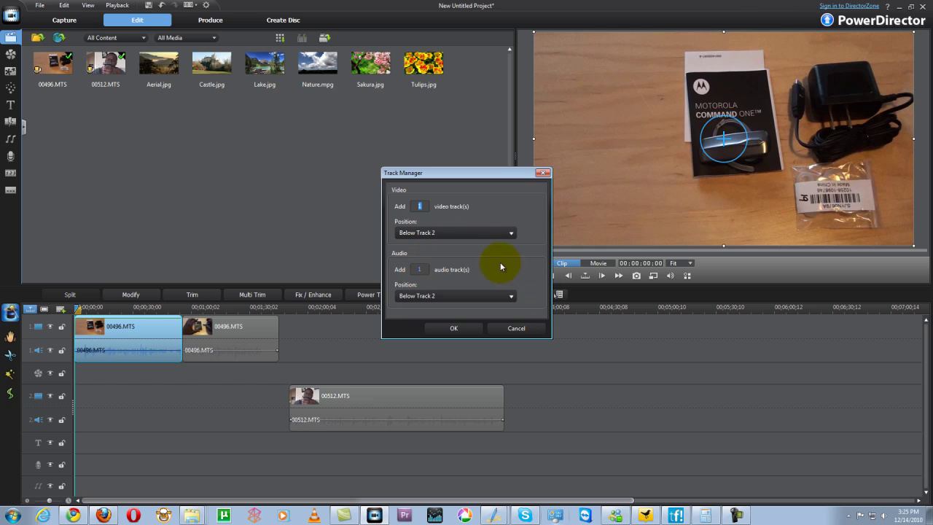
left_click(470, 235)
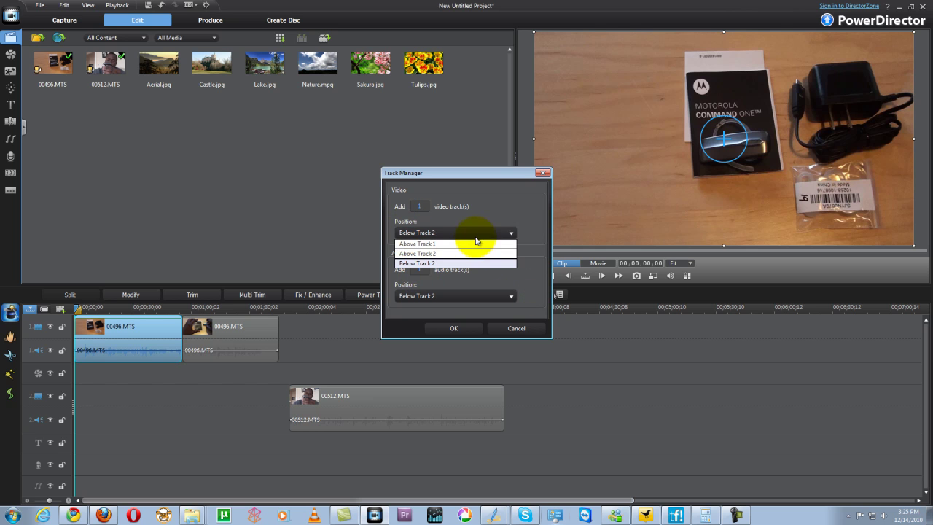
left_click(434, 245)
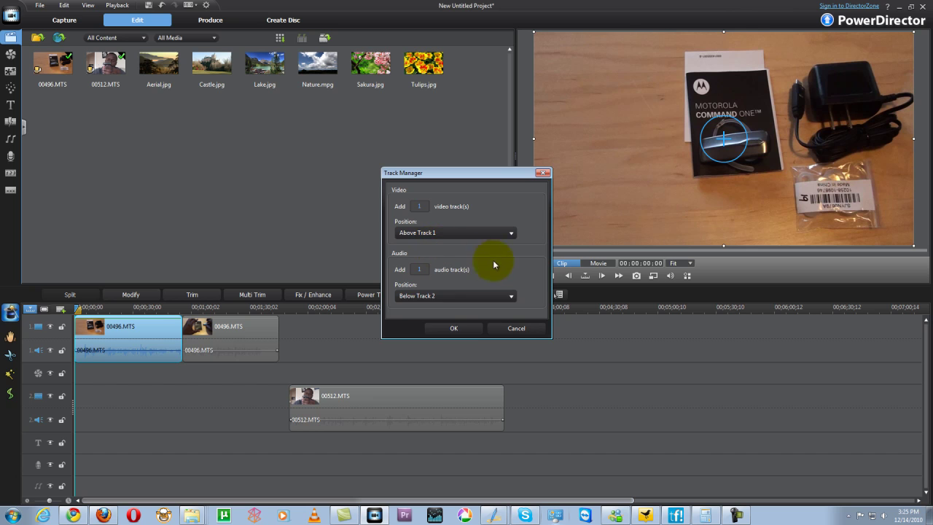
left_click(455, 329)
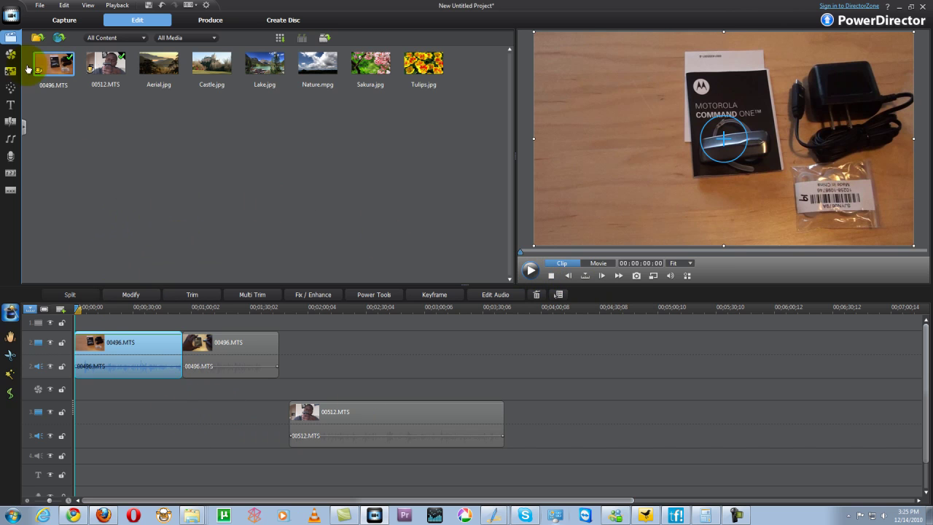
- Drop the Chain Reaction transition between the two 00496.MTS clips on track 1
left_click(16, 122)
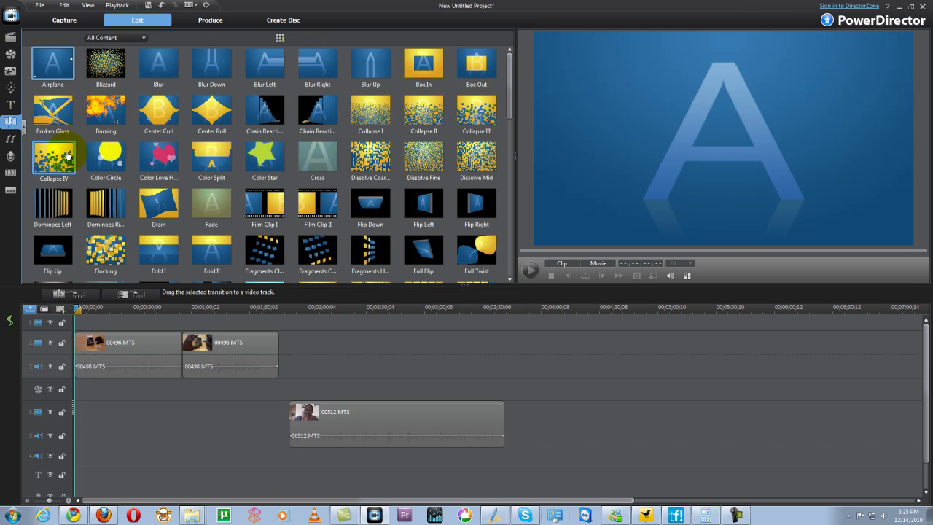
left_click_drag(268, 119, 185, 353)
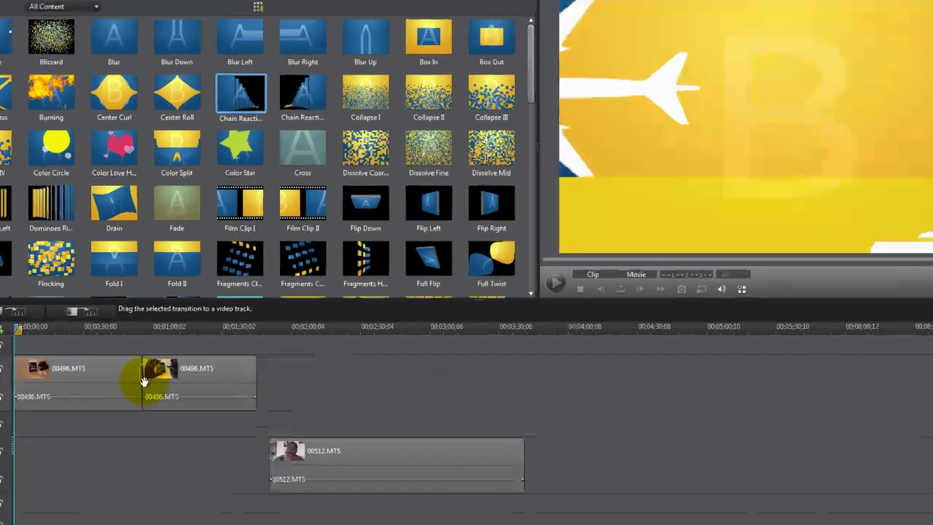
left_click_drag(144, 380, 144, 382)
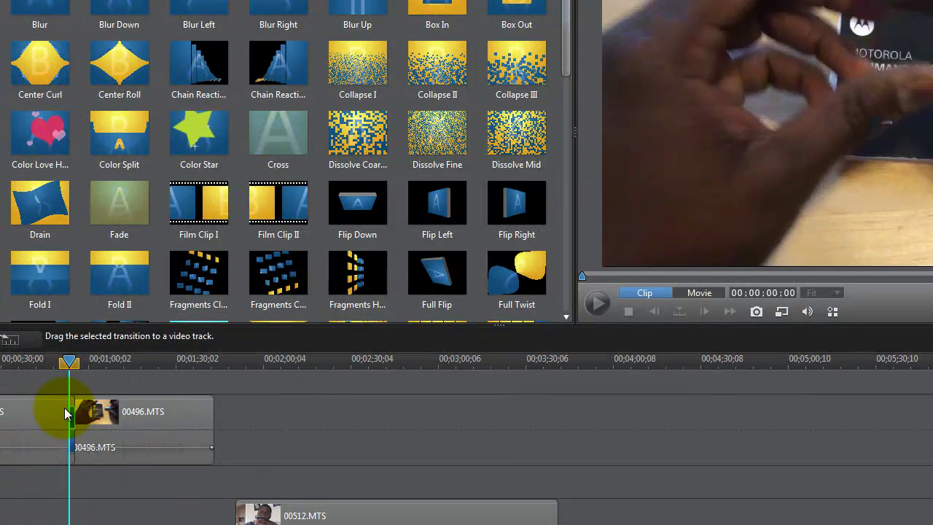
- Preview the movie from just before the transition through it, then pause
left_click_drag(67, 362, 61, 365)
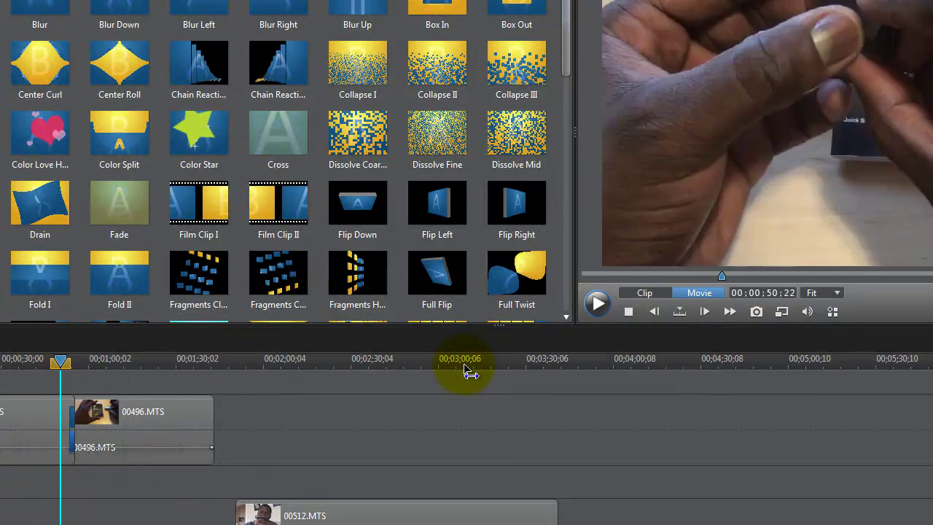
left_click(660, 293)
left_click(697, 296)
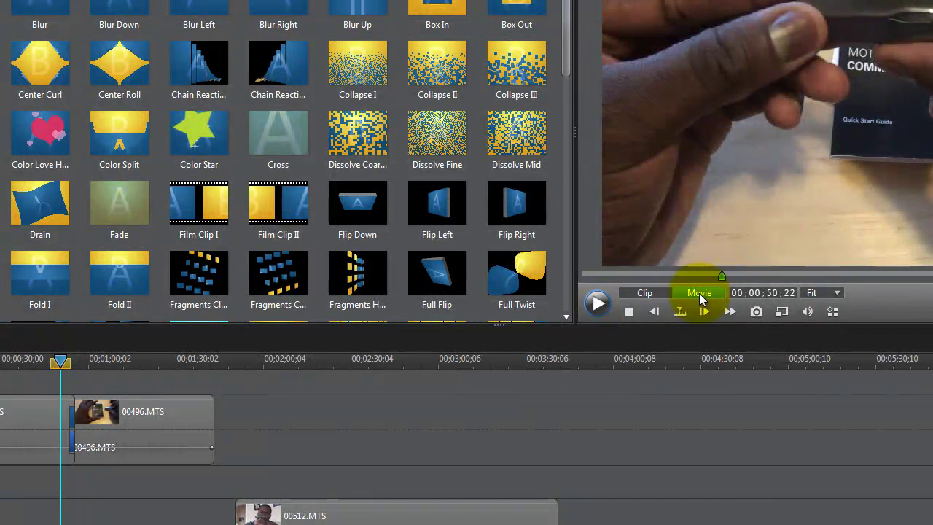
left_click(601, 303)
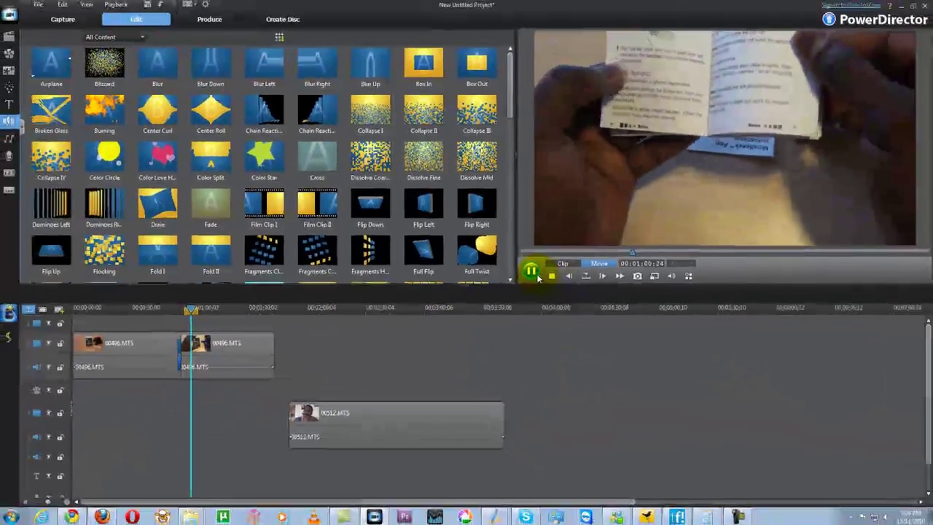
left_click(597, 303)
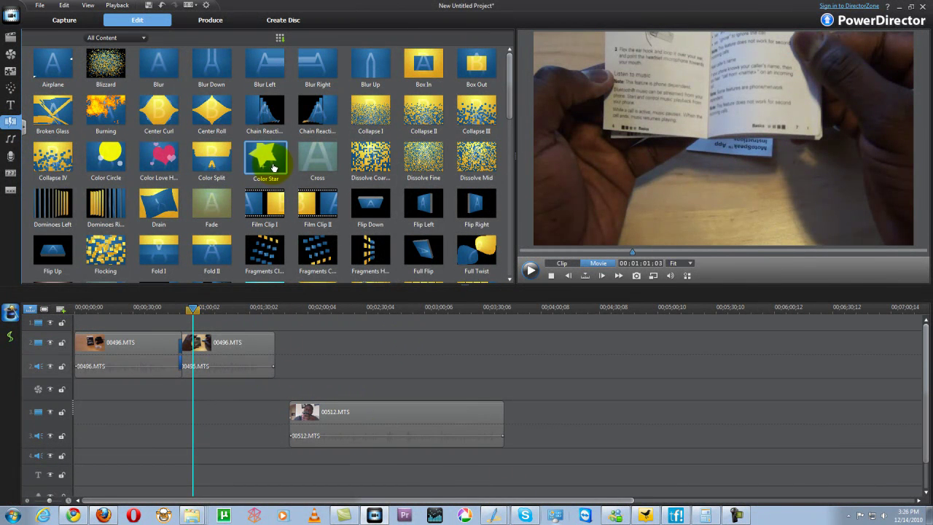
- Enter the Produce stage and view the Device, YouTube and Facebook output options
left_click(210, 20)
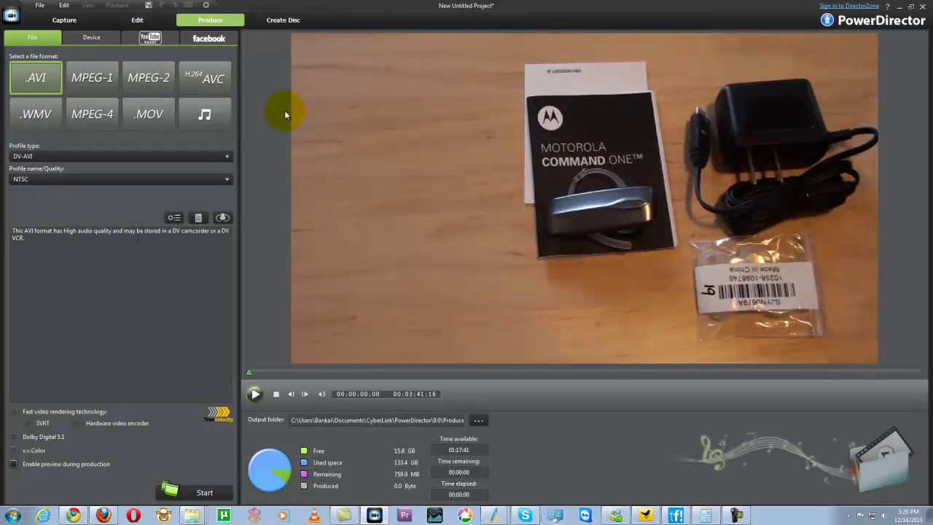
left_click(92, 41)
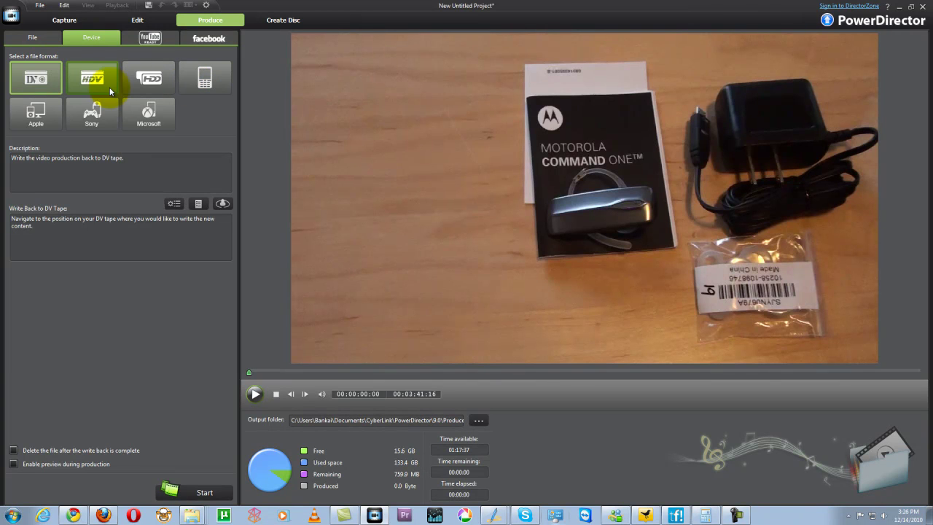
left_click(149, 44)
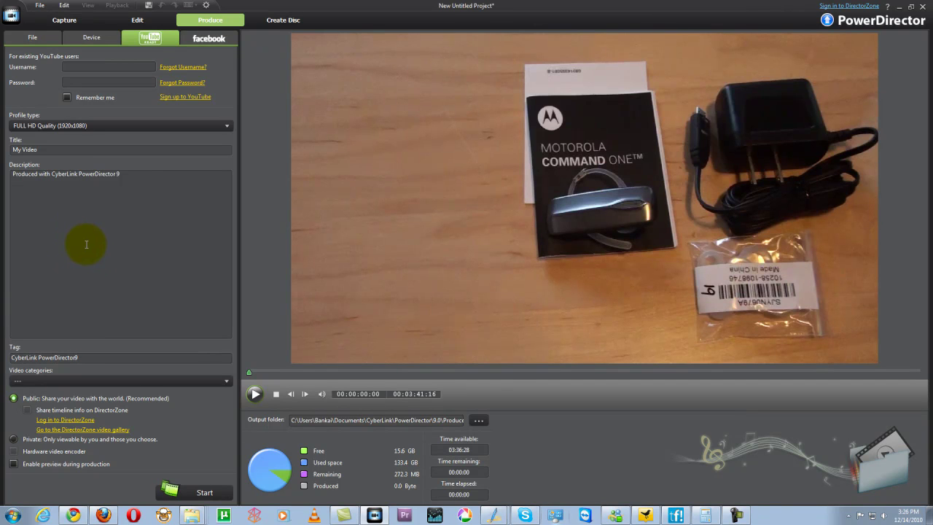
left_click(199, 44)
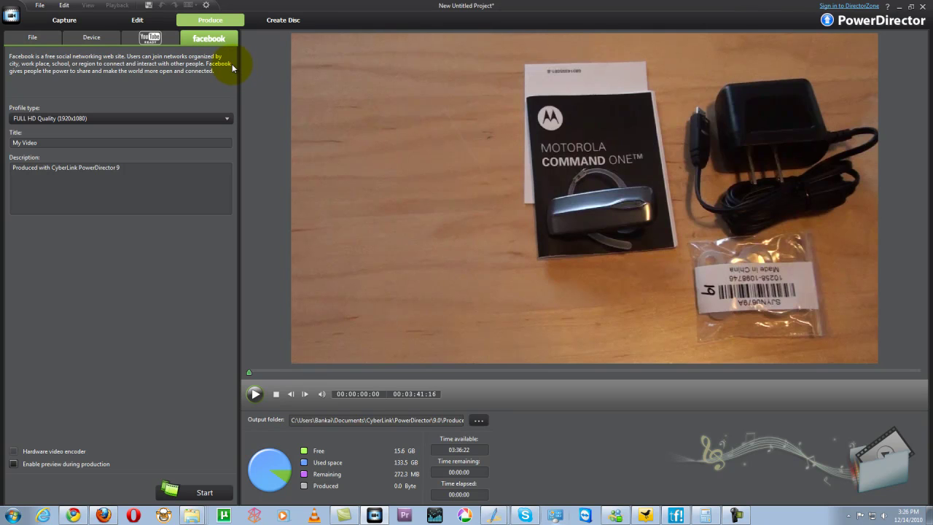
- Inspect the Facebook and YouTube Profile type lists unchanged, ending on Device output options
left_click(134, 118)
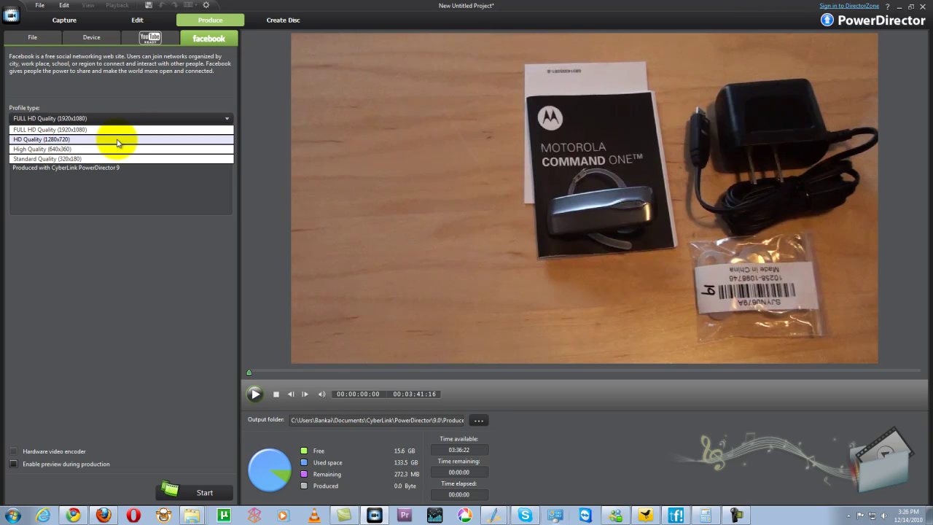
left_click(149, 37)
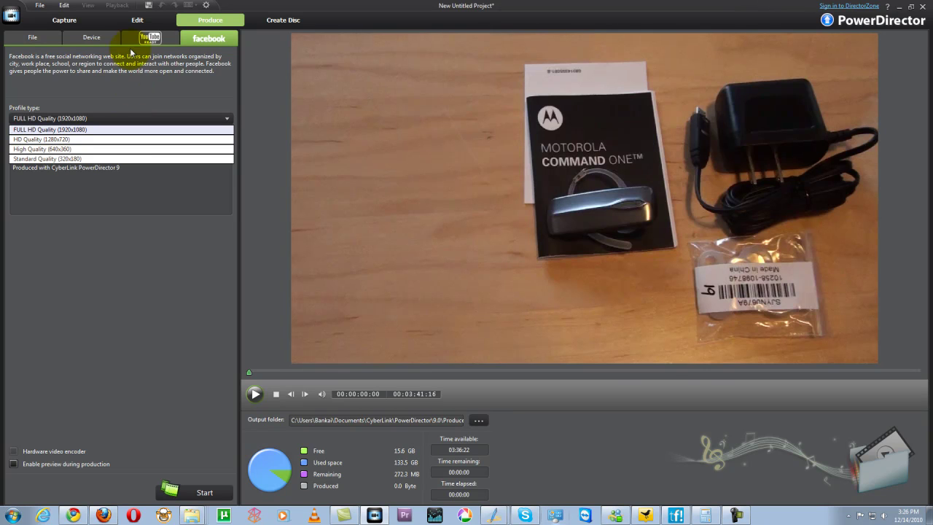
left_click(149, 38)
left_click(110, 126)
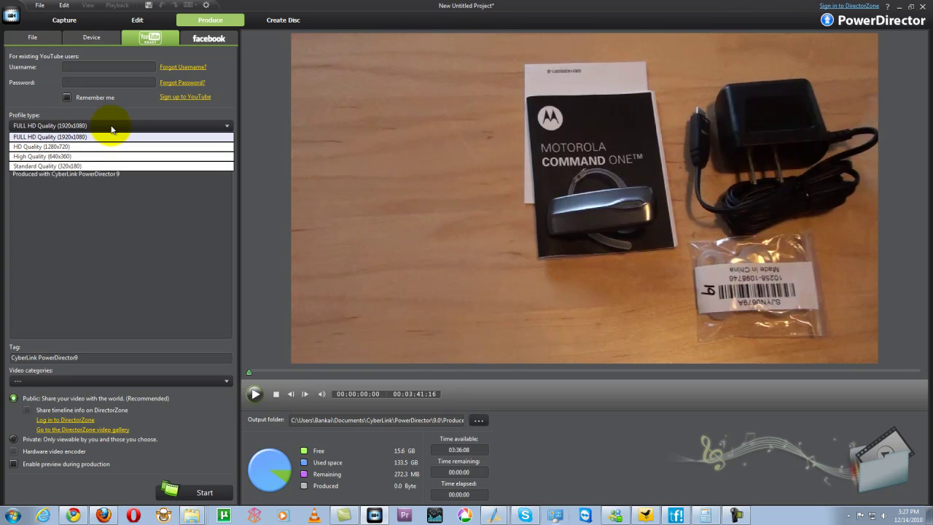
left_click(133, 196)
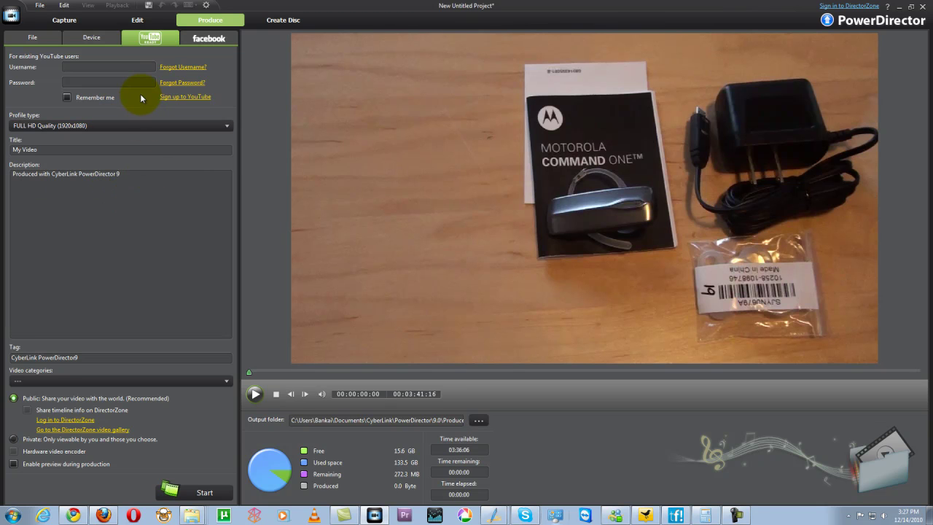
left_click(79, 43)
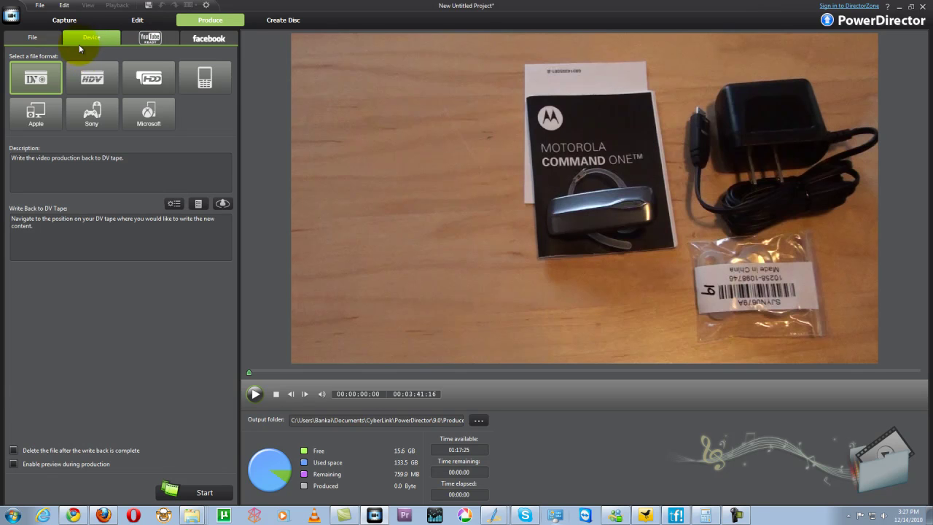
- Choose .WMV file output with the Windows Media Video 9 HD Standard Quality profile (1280x720, 8000 Kbps)
left_click(42, 44)
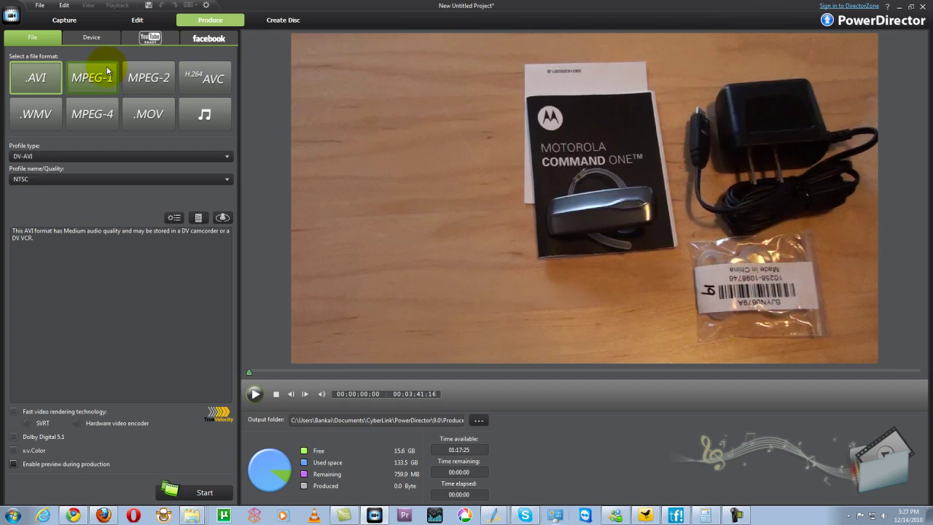
left_click(44, 116)
left_click(187, 163)
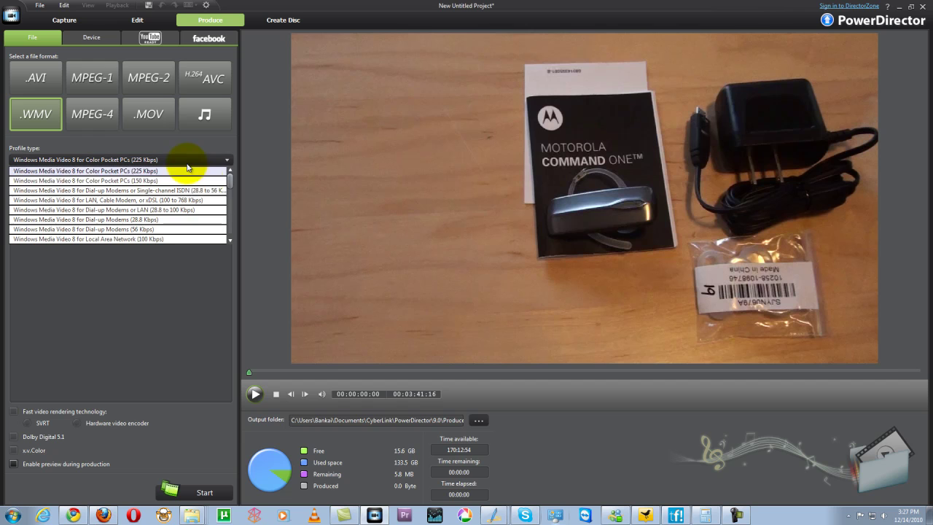
left_click_drag(229, 182, 232, 239)
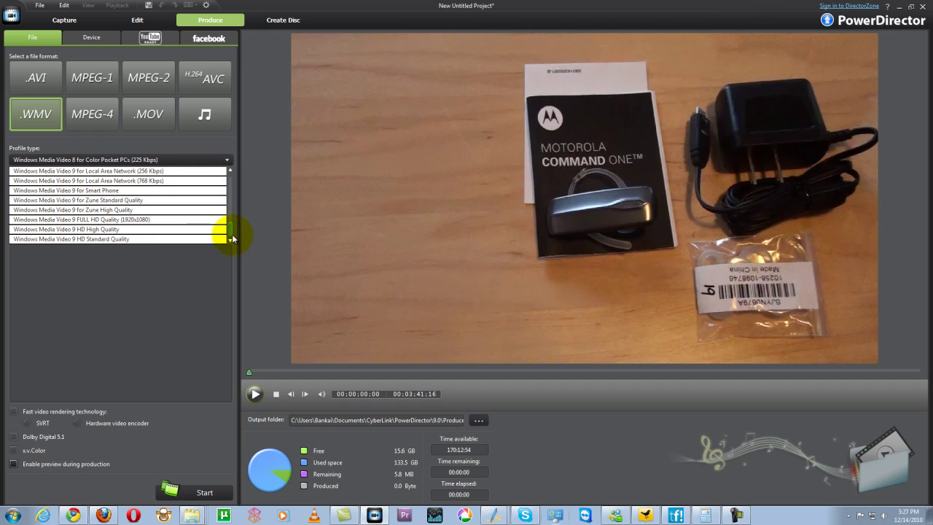
left_click(169, 238)
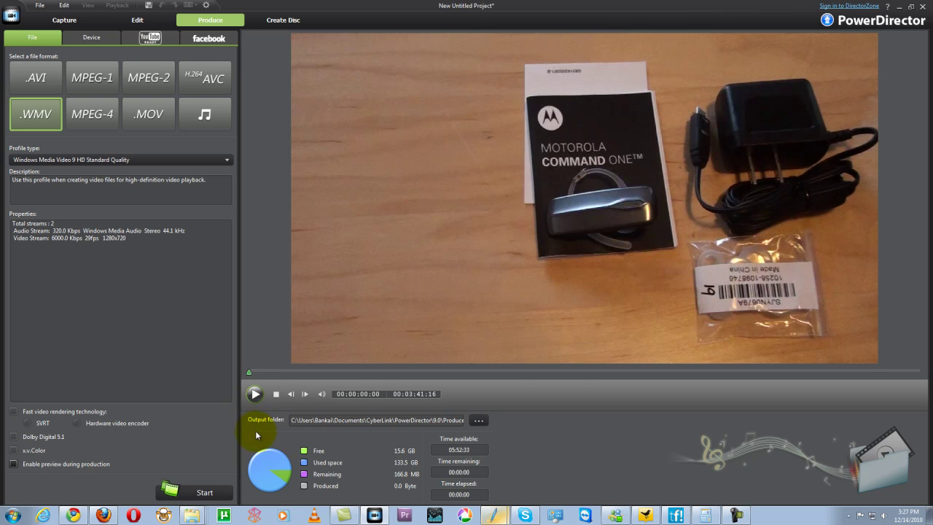
left_click(64, 8)
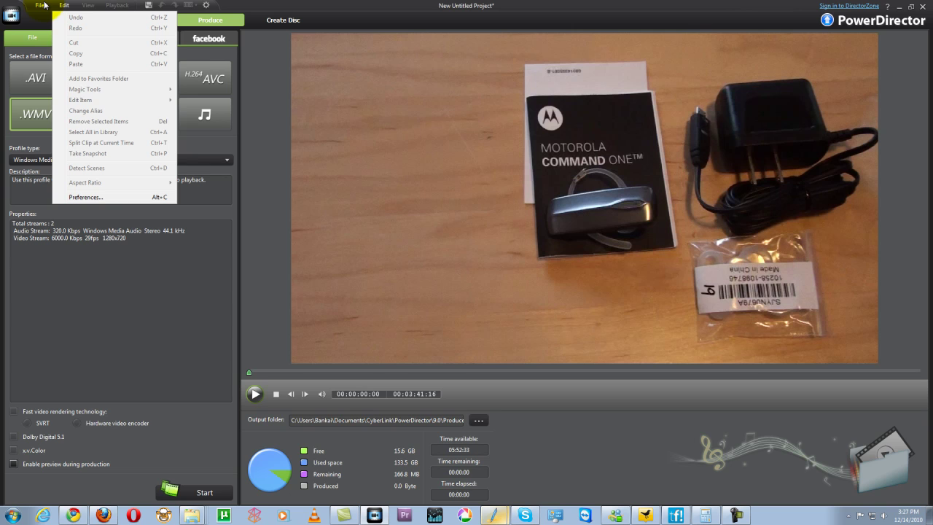
left_click(43, 5)
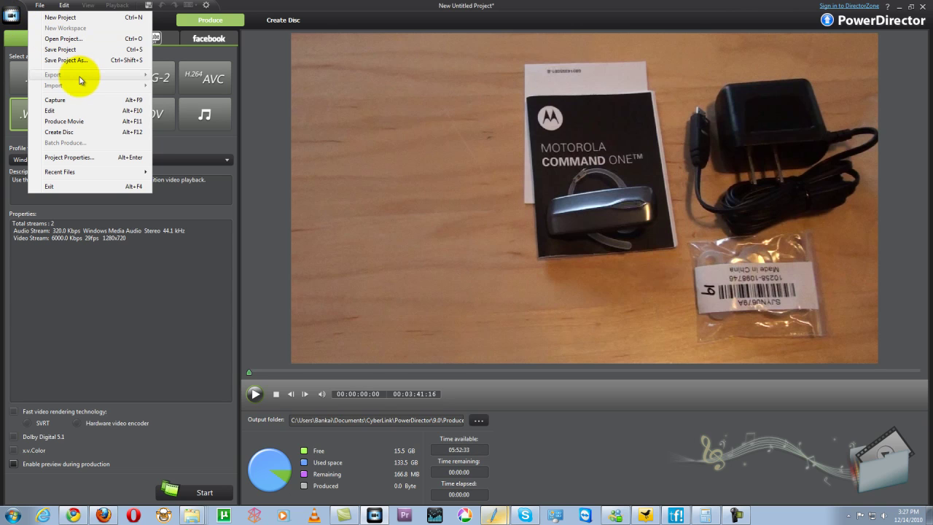
left_click(125, 320)
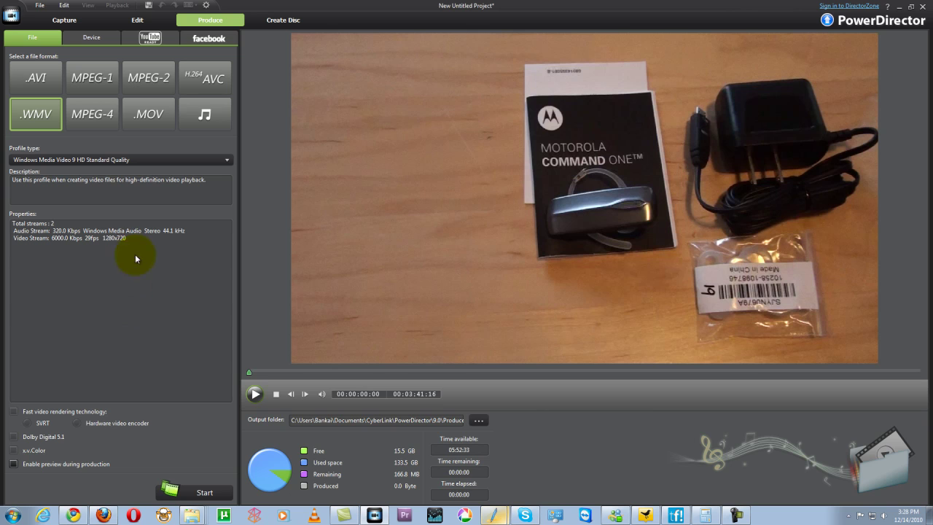